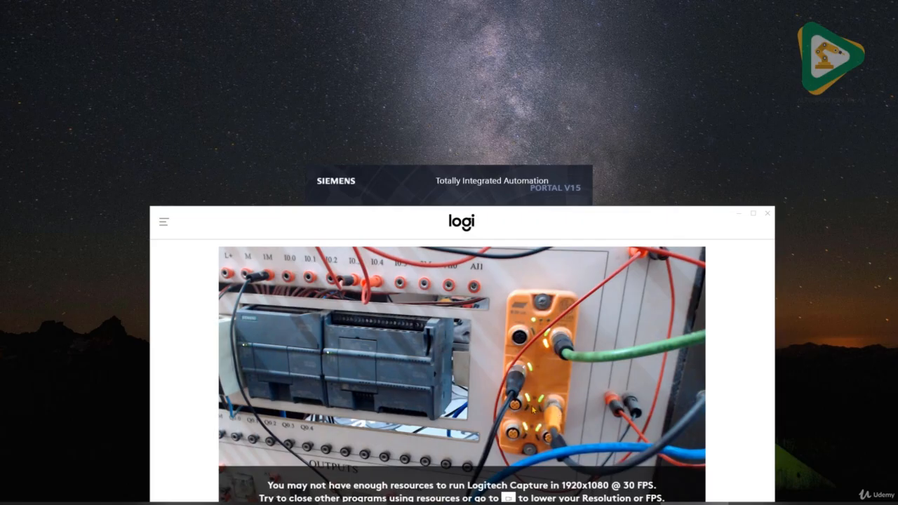
Step: Open the LR DEVICE page at localhost:45234/lrd in a new browser tab
left_click_drag(584, 219, 590, 237)
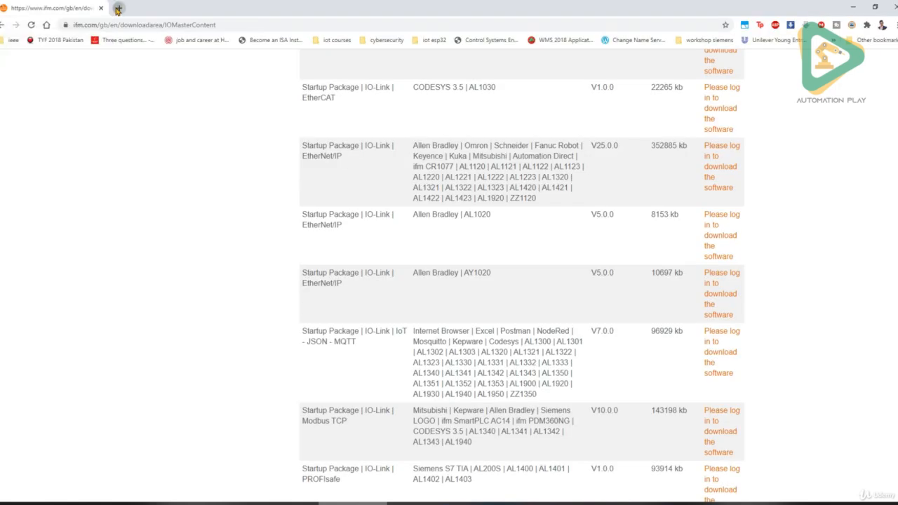
left_click(118, 9)
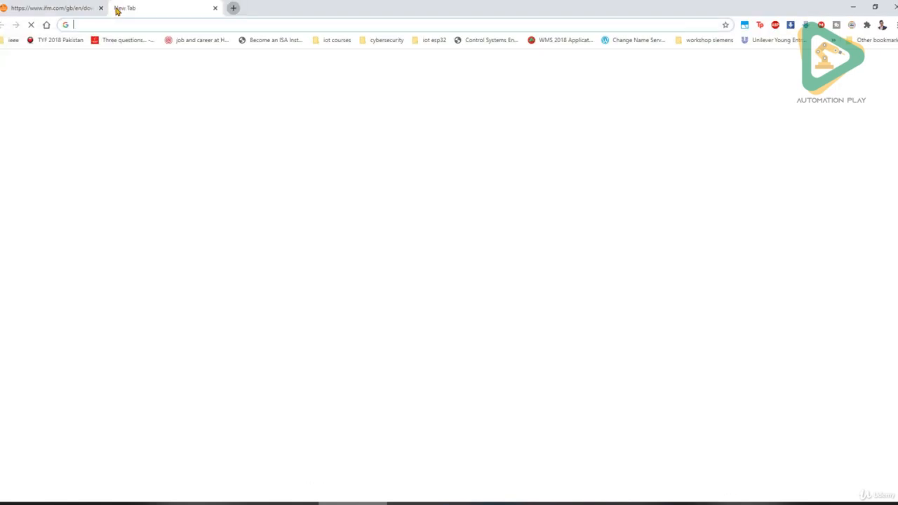
type("localj")
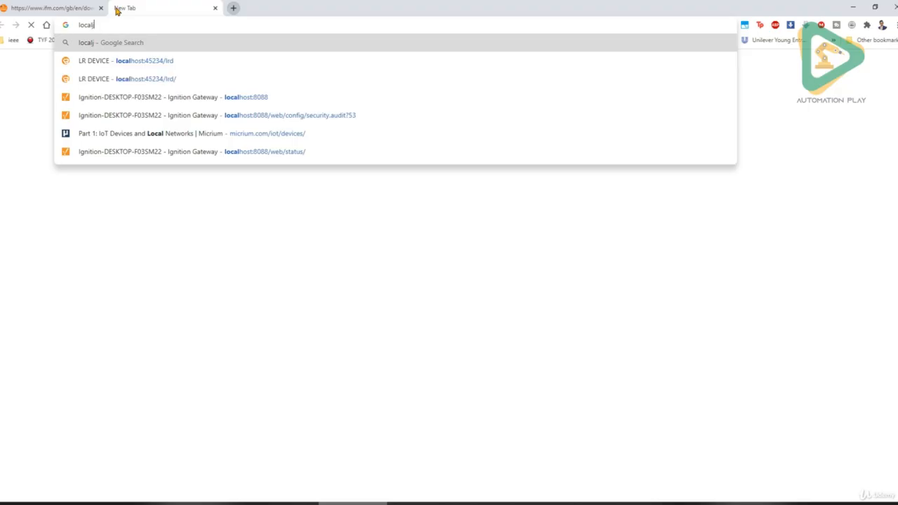
key("BackSpace")
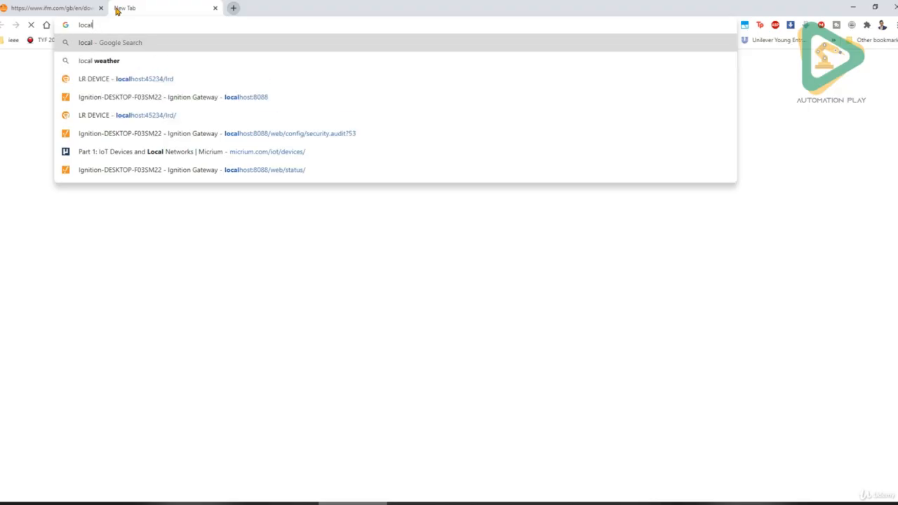
left_click(151, 80)
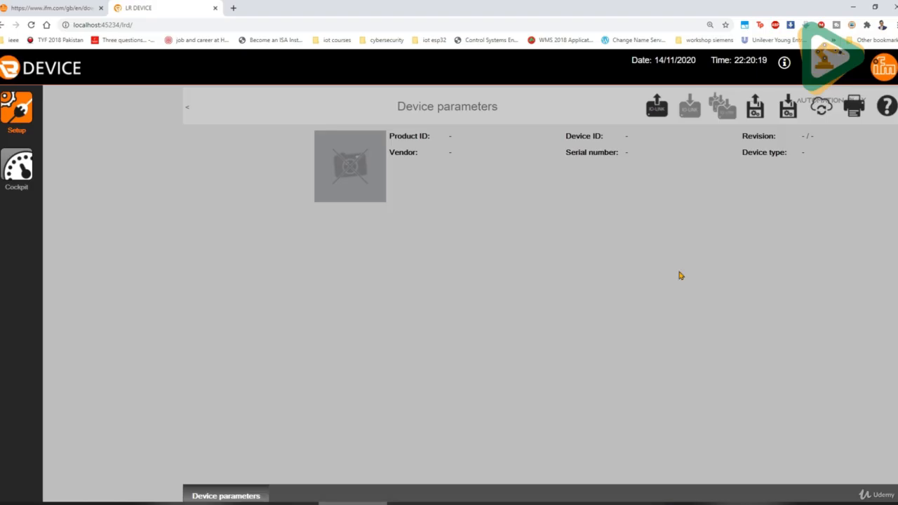
Step: Load the parameters of the online AL1100 master and briefly check the Ethernet Device Configuration window
left_click(695, 503)
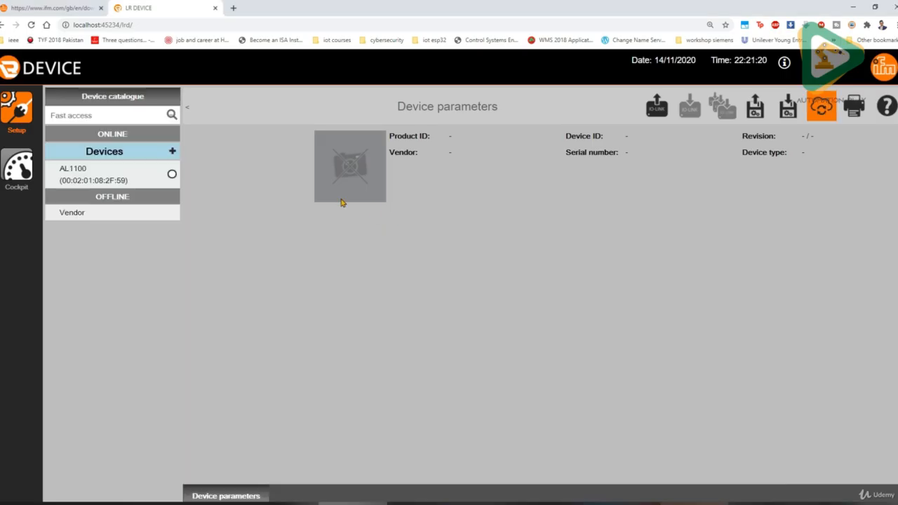
left_click(112, 179)
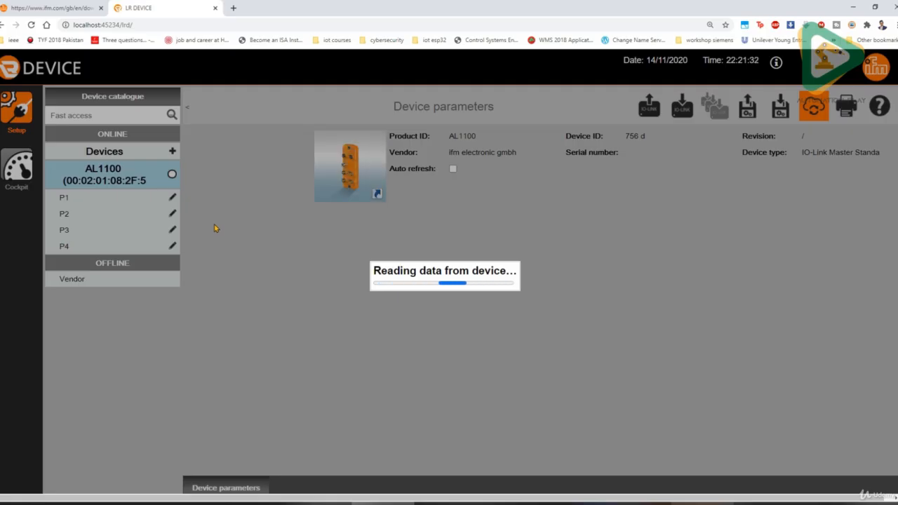
left_click(631, 504)
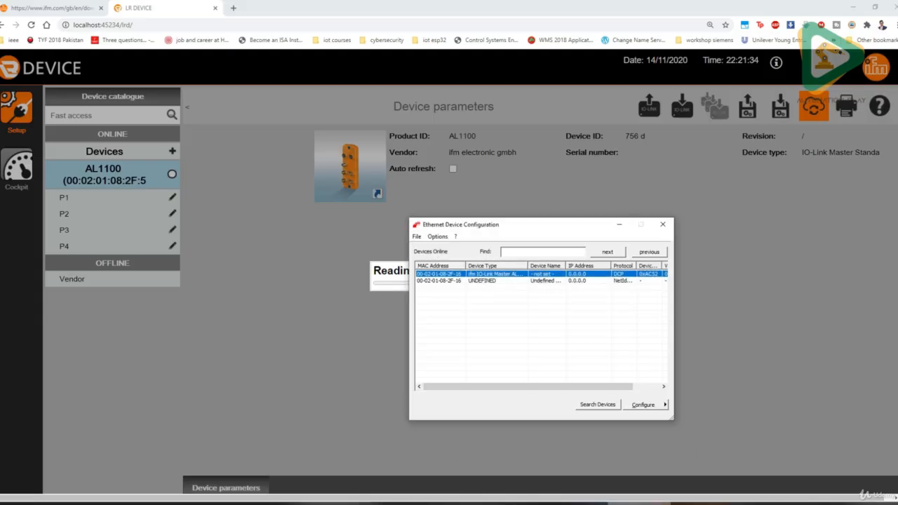
left_click(620, 225)
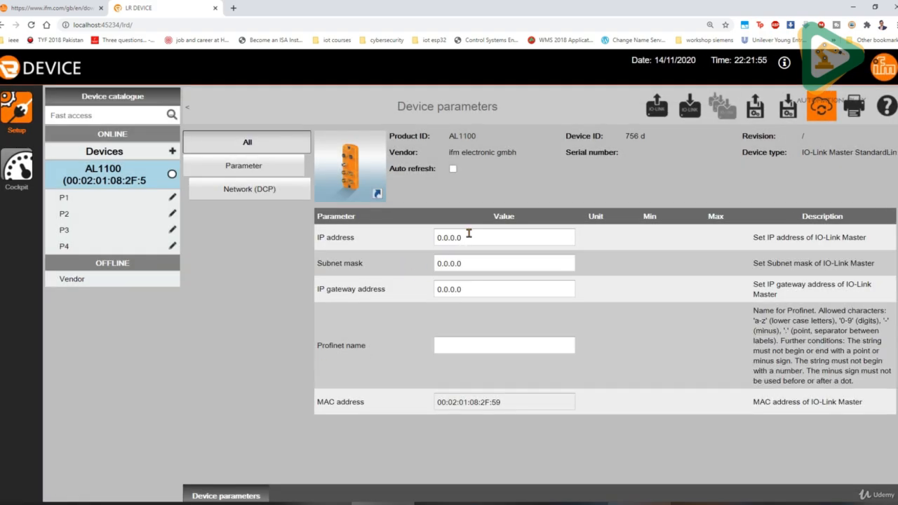
Step: Set the AL1100 master's IP address to 192.168.0.2 and its subnet mask to 255.255.255.0
left_click(399, 233)
type("192.168")
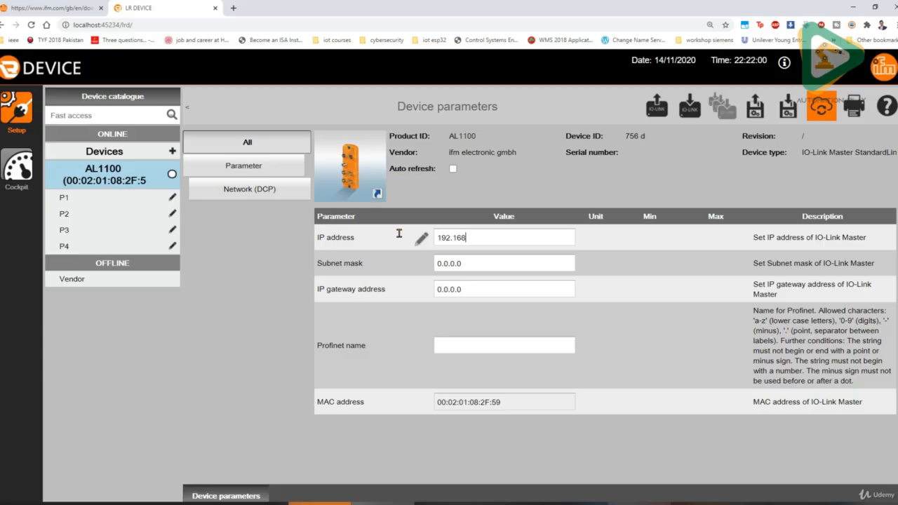
type(".0.2")
key("Tab")
type("255.255.2")
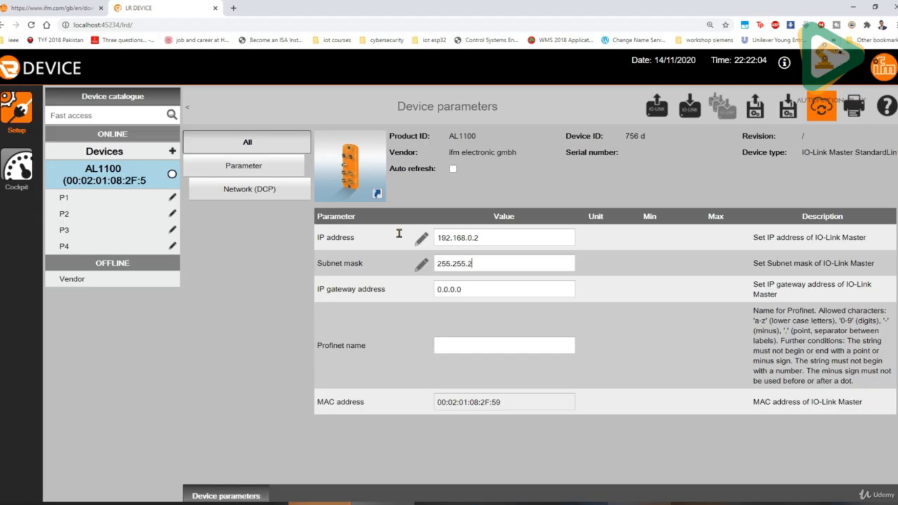
type("55.0")
left_click_drag(474, 239, 480, 239)
Step: Check the IPv4 address settings of the computer's Ethernet adapter and close them without changing anything
left_click(513, 504)
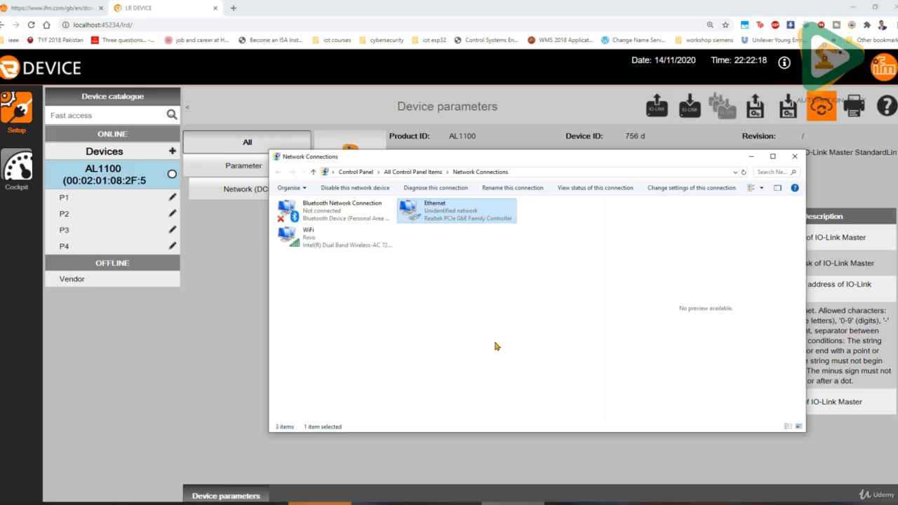
left_click(492, 319)
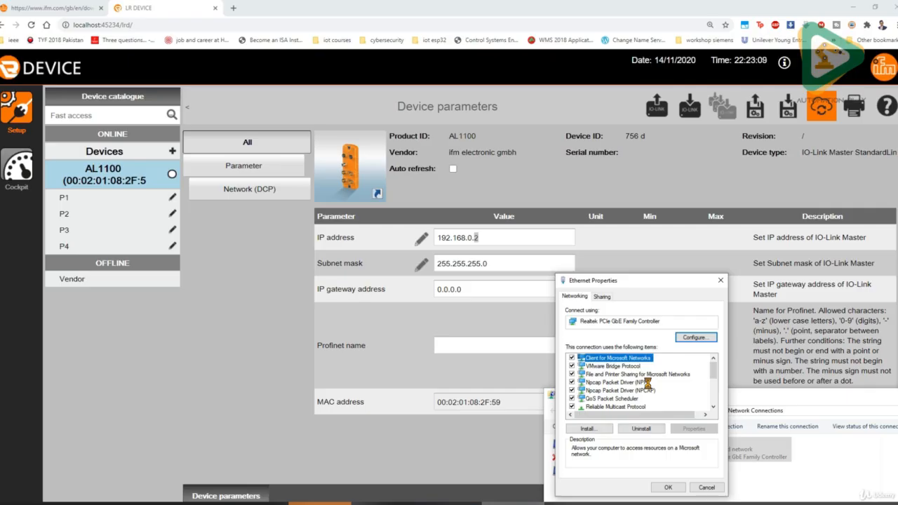
scroll(647, 385, "down", 2)
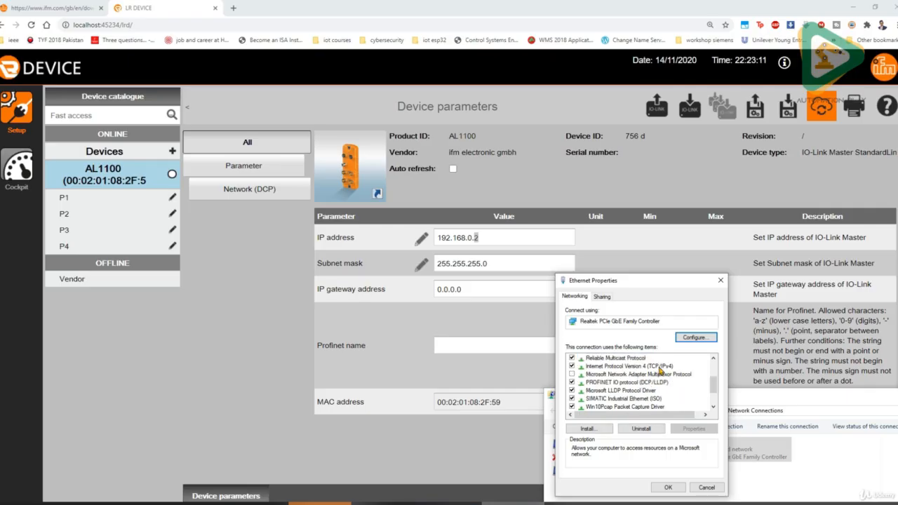
left_click(660, 366)
left_click(694, 428)
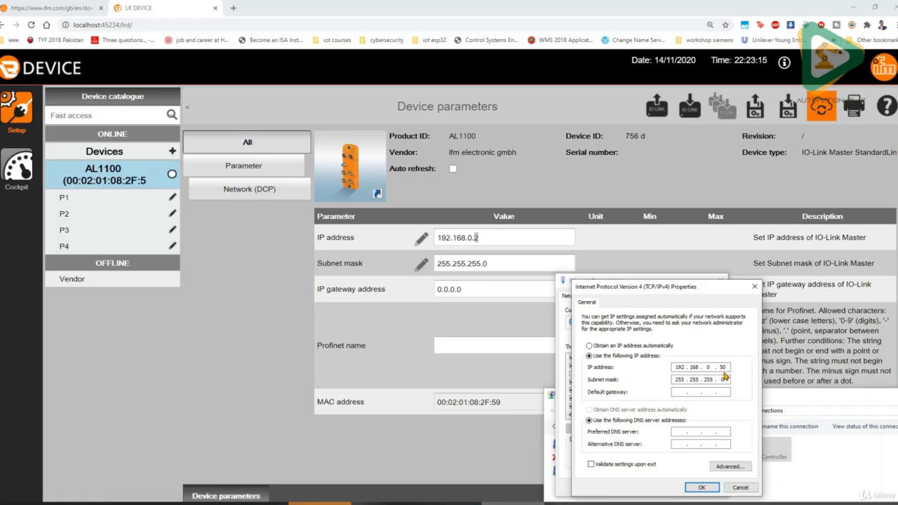
left_click(740, 488)
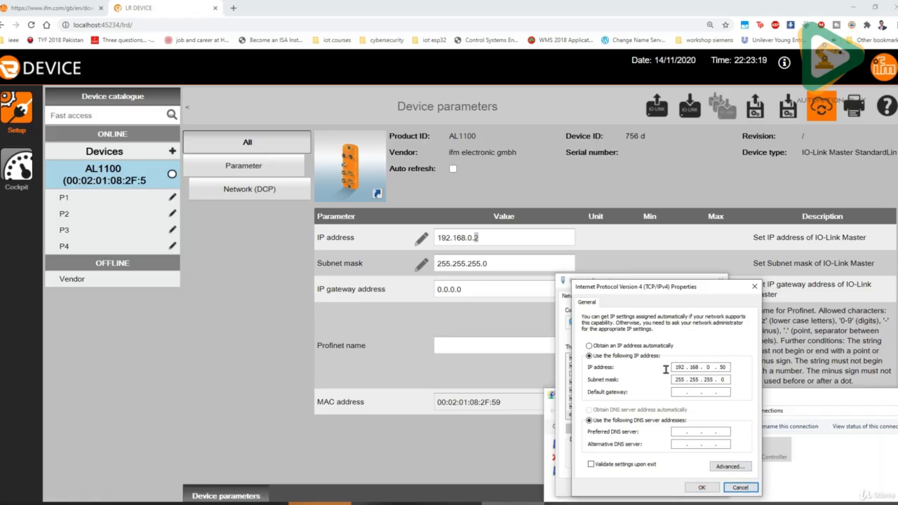
left_click(738, 489)
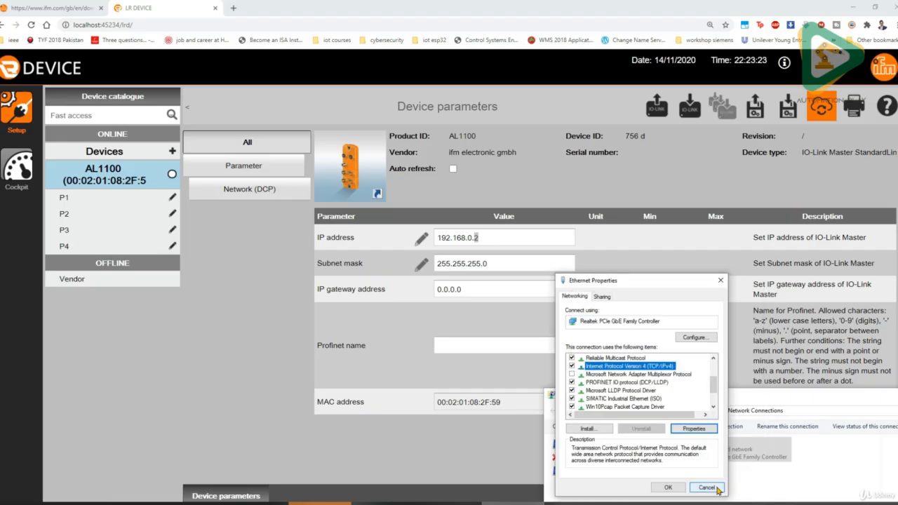
left_click(708, 489)
left_click_drag(786, 395, 536, 391)
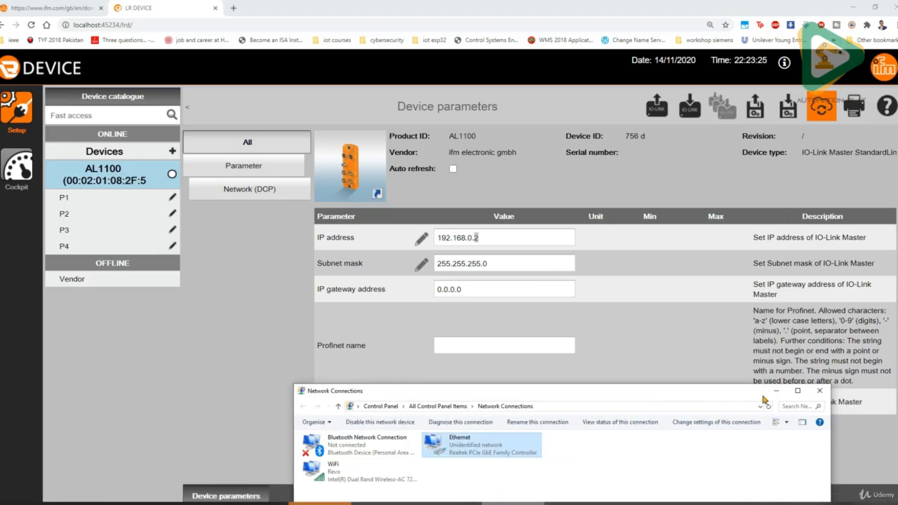
left_click(776, 393)
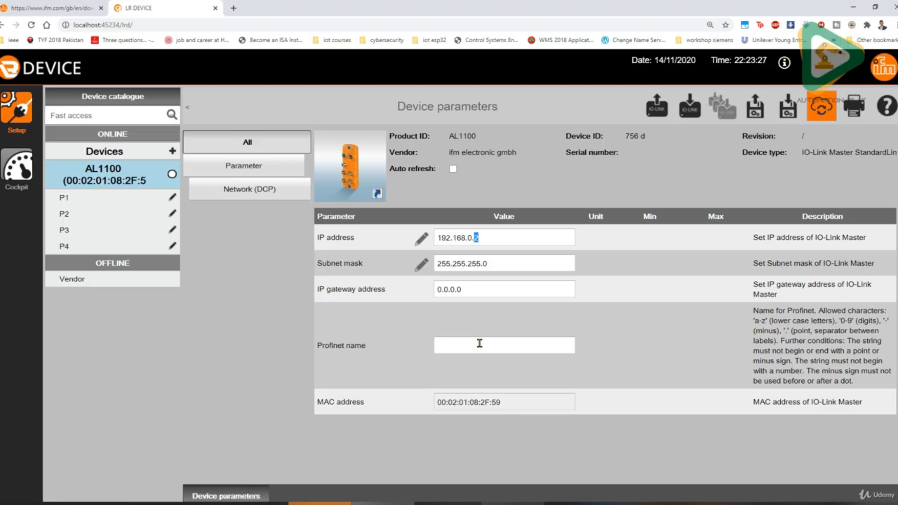
Step: Set the Profinet name to al1100 and write the network parameters to the AL1100 master
left_click(480, 344)
type("al1100")
left_click(691, 110)
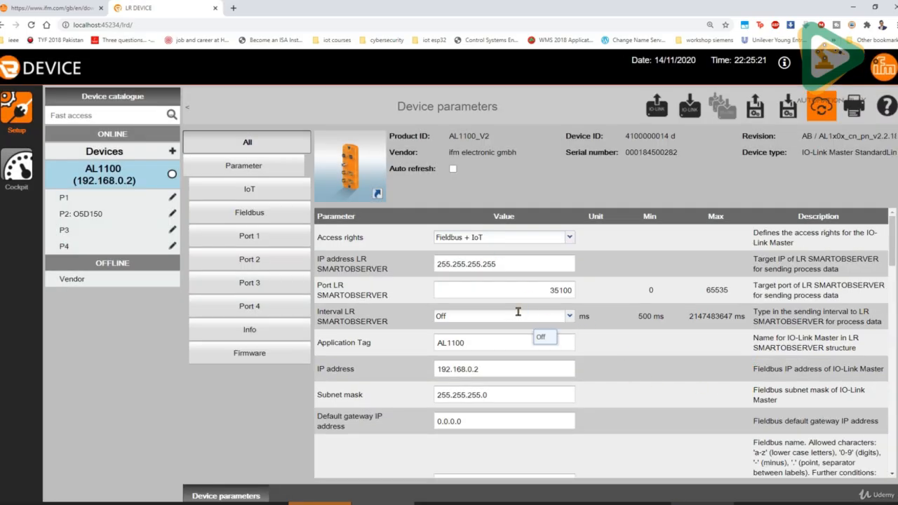
scroll(518, 312, "down", 3)
scroll(494, 329, "up", 3)
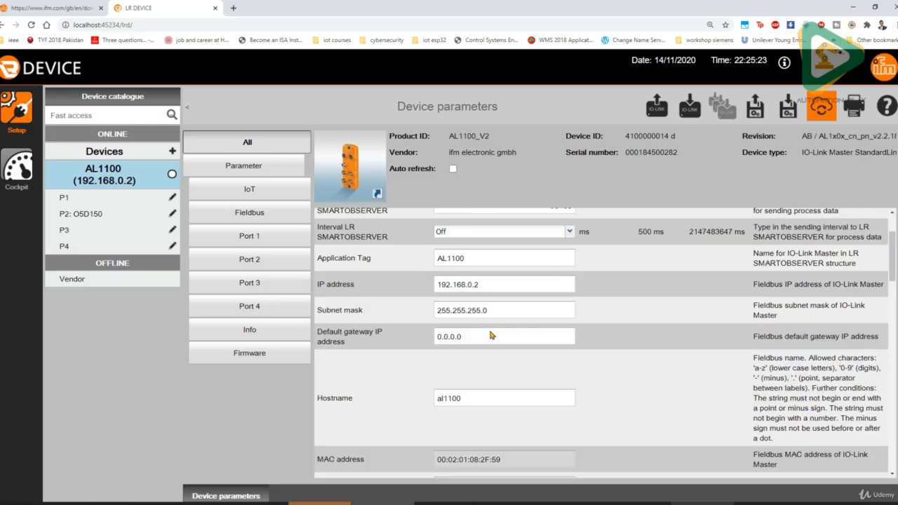
scroll(491, 287, "down", 2)
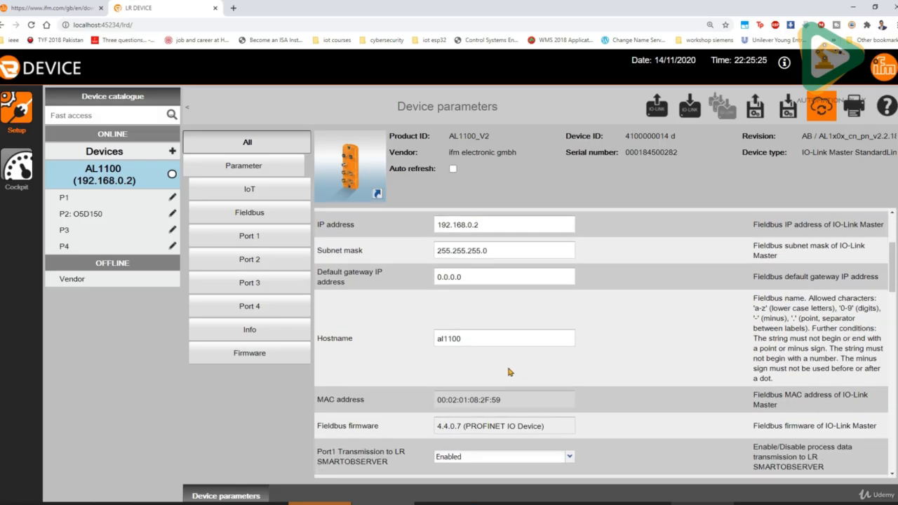
scroll(491, 337, "down", 2)
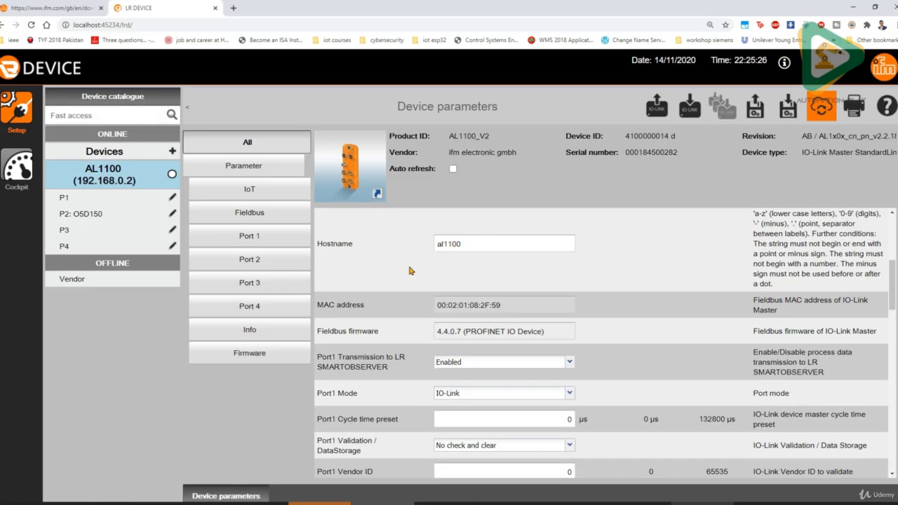
Step: Load the parameters of the O5D150 sensor on port P2 and view the hardware in the camera window
left_click(95, 218)
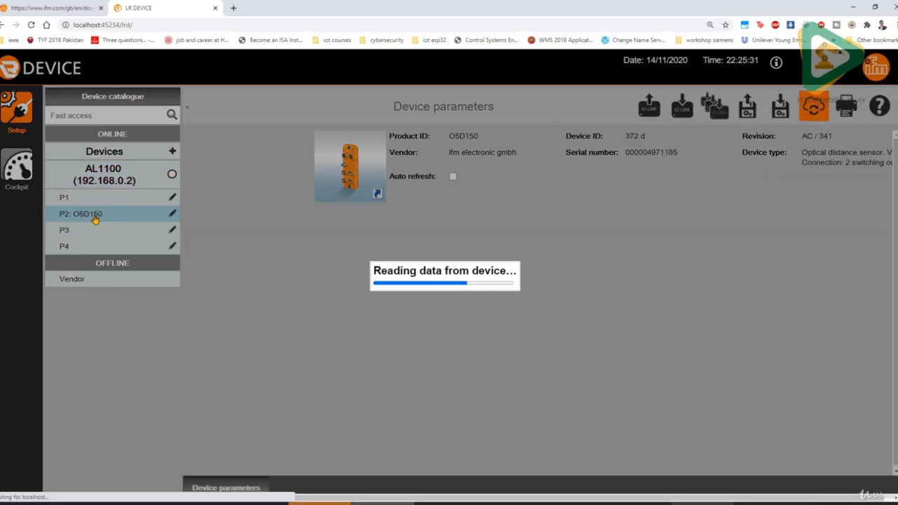
left_click(698, 503)
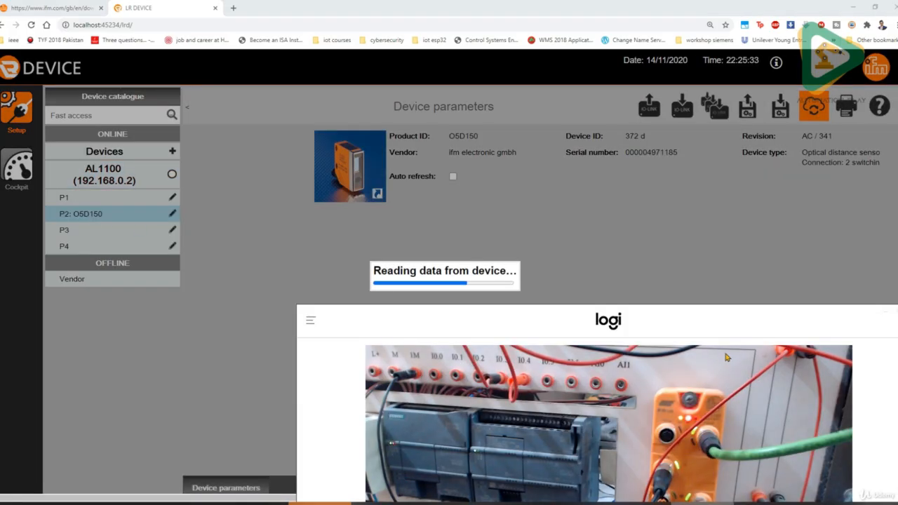
left_click_drag(728, 324, 705, 248)
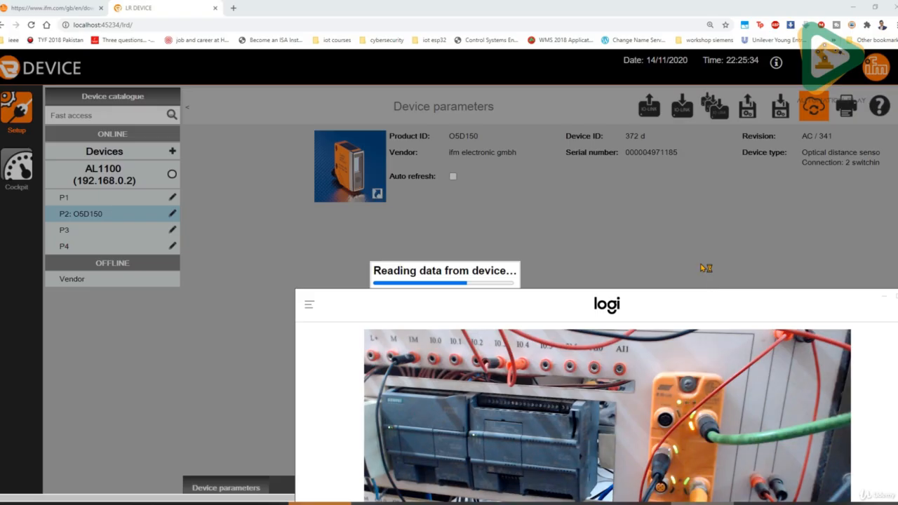
left_click_drag(700, 295, 686, 234)
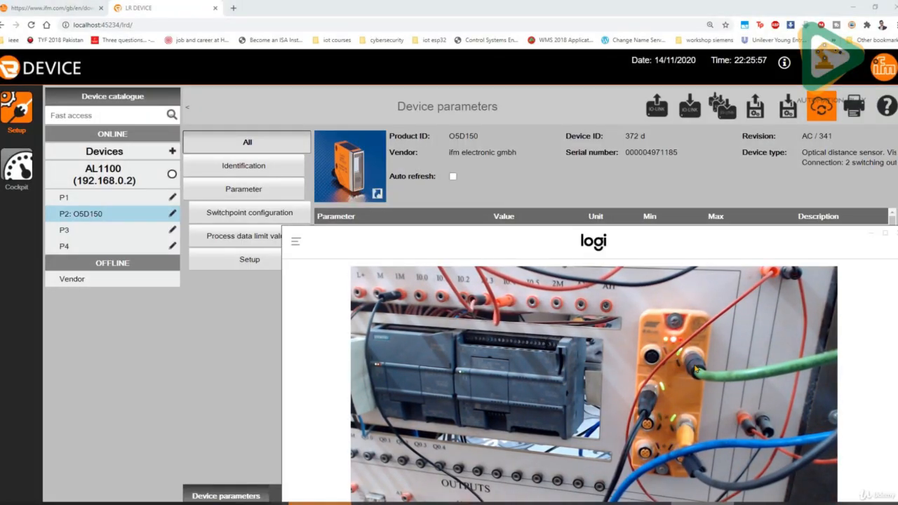
left_click_drag(517, 234, 541, 248)
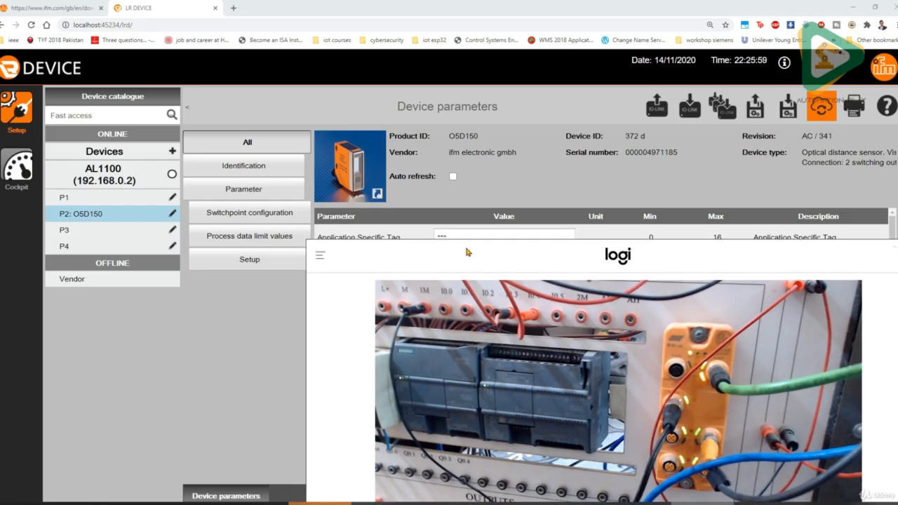
left_click(251, 320)
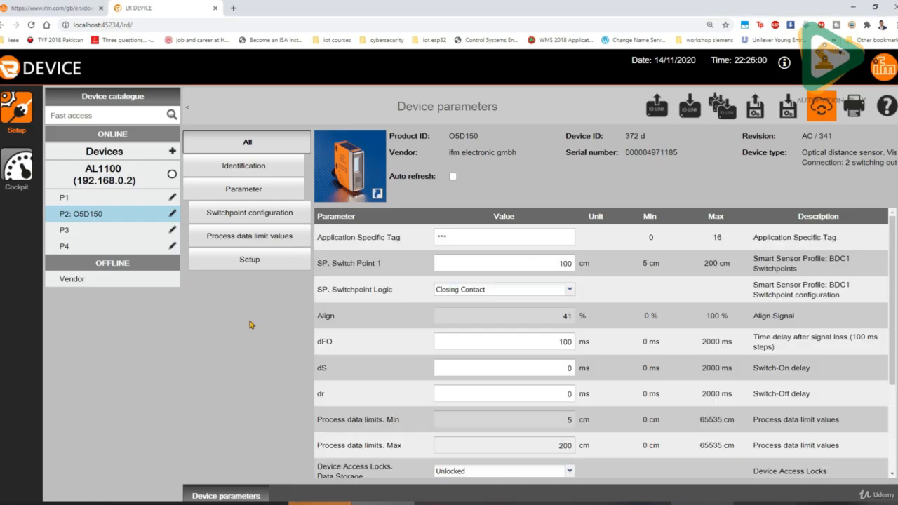
Step: Check port P3, then examine the AL1100 master's settings for ports 1 to 4
left_click(180, 237)
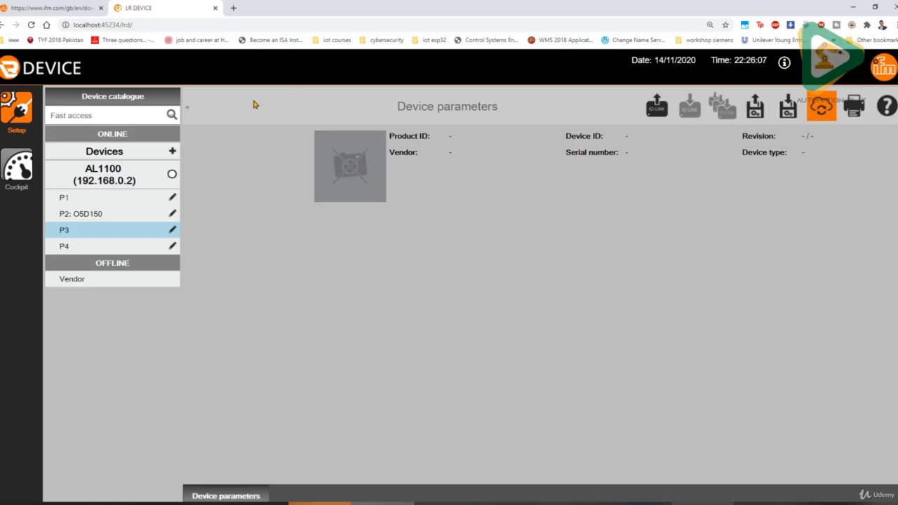
left_click(119, 202)
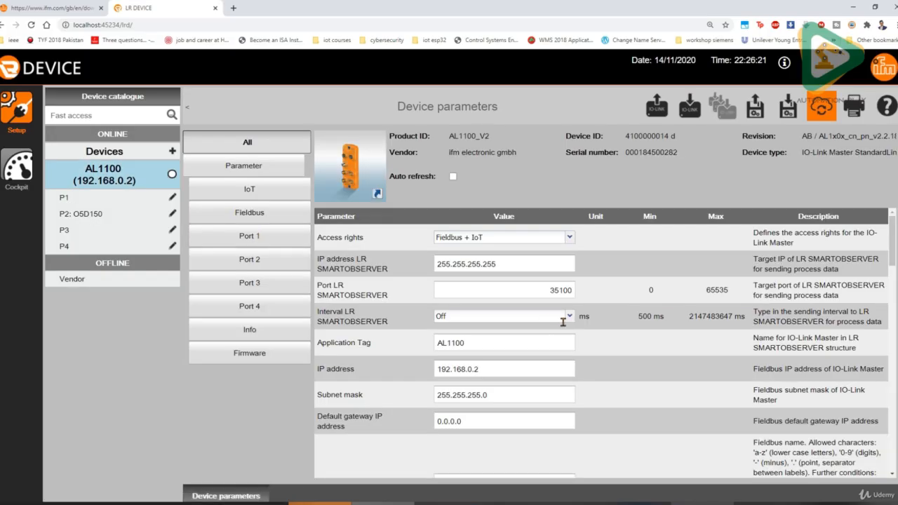
scroll(563, 321, "down", 8)
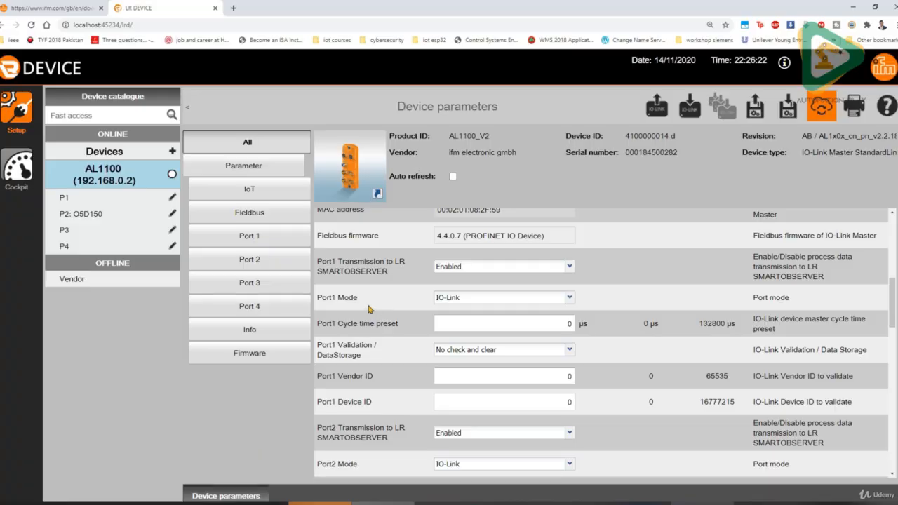
scroll(379, 312, "down", 3)
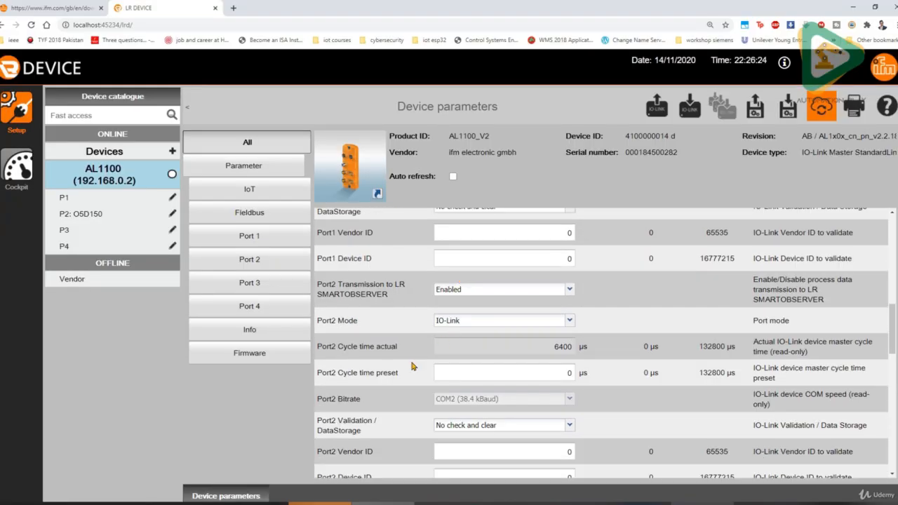
scroll(420, 362, "down", 4)
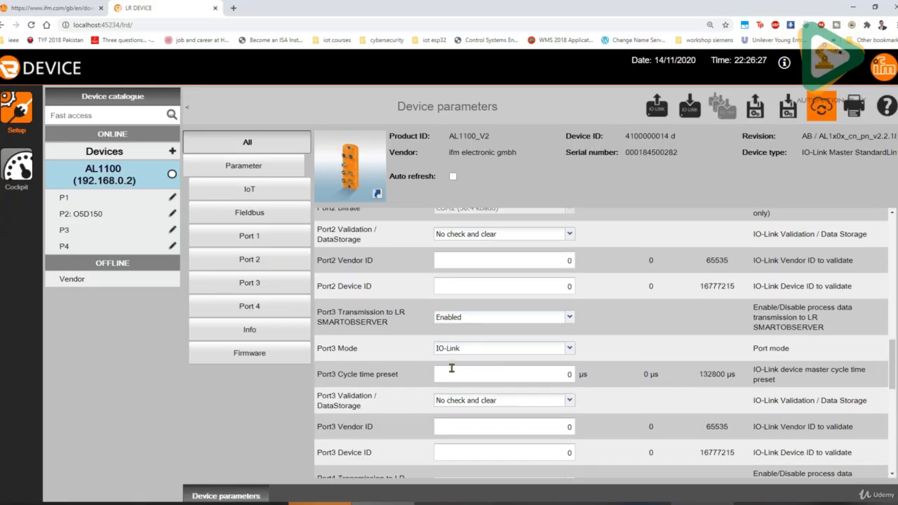
scroll(349, 324, "down", 5)
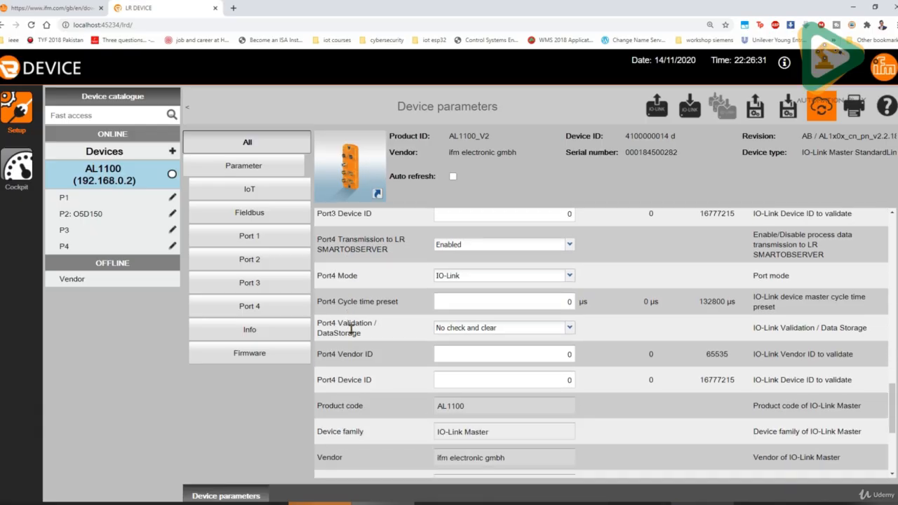
Step: Finish reviewing the AL1100 parameters, switch to the ifm download page and look through the IO-Link master startup packages up to Profinet IO
scroll(361, 330, "down", 1)
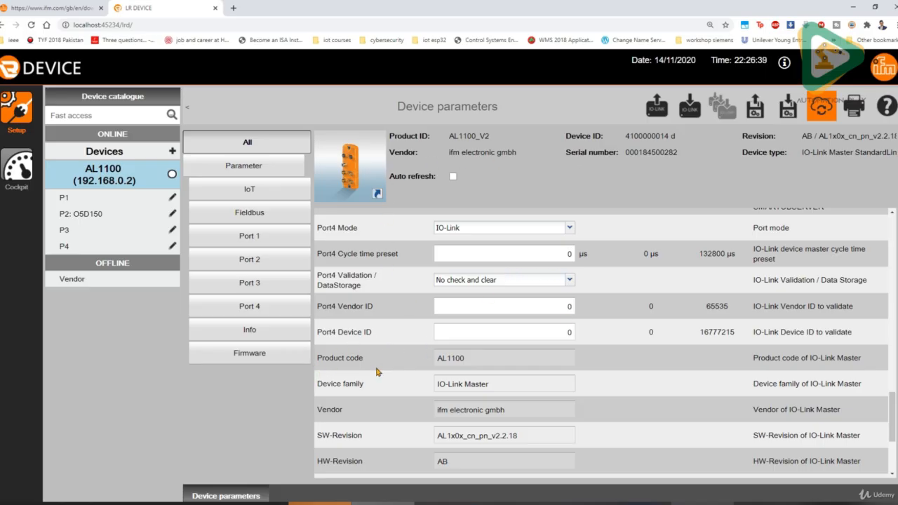
left_click(61, 8)
scroll(562, 336, "up", 10)
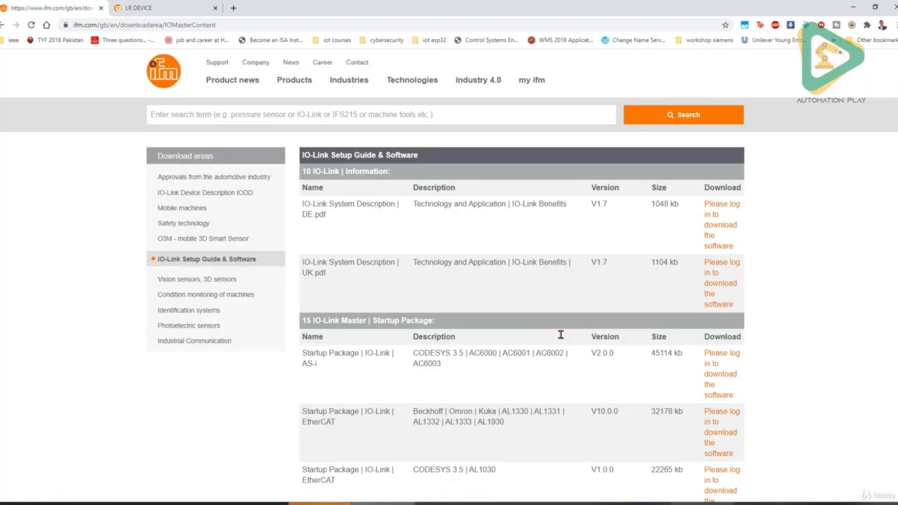
scroll(561, 339, "up", 1)
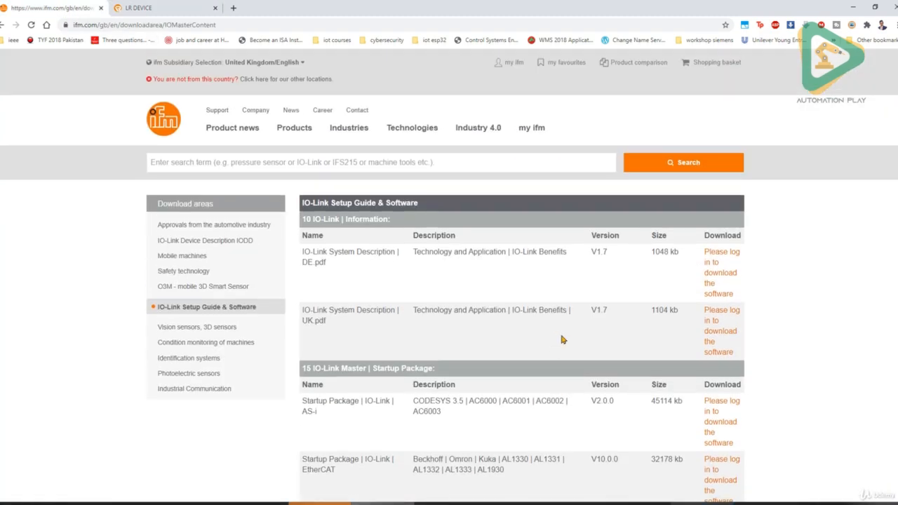
scroll(561, 339, "down", 1)
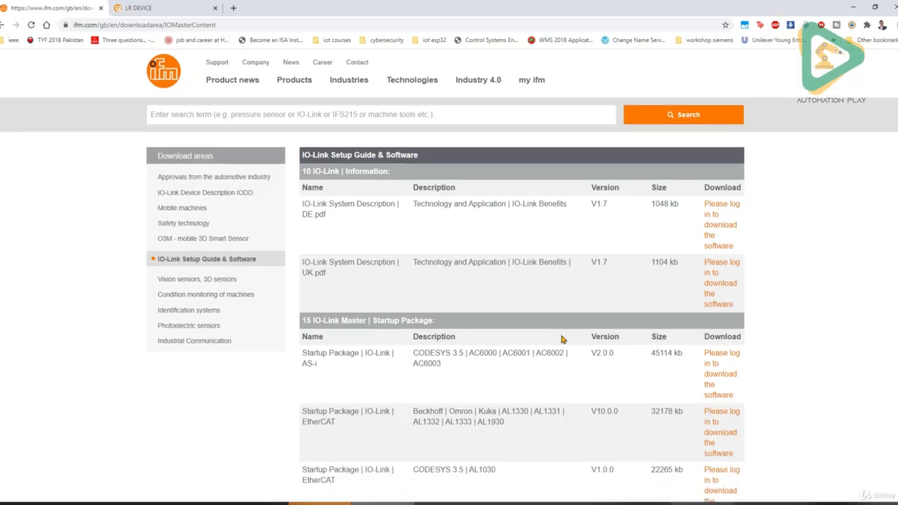
scroll(561, 339, "down", 3)
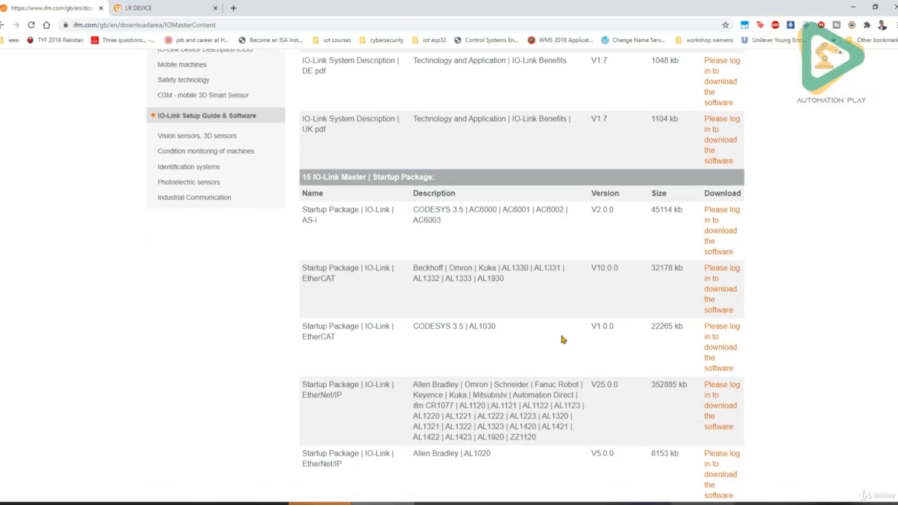
scroll(562, 339, "down", 2)
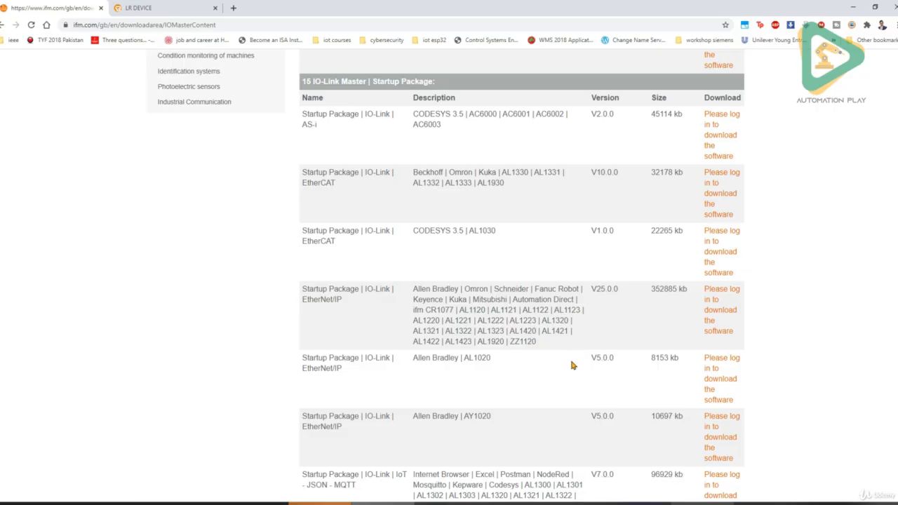
scroll(509, 380, "down", 3)
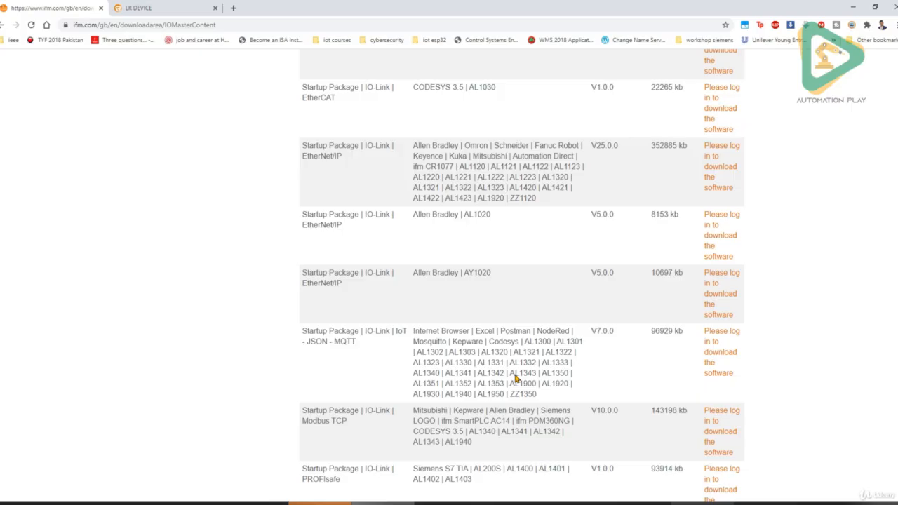
scroll(515, 379, "down", 2)
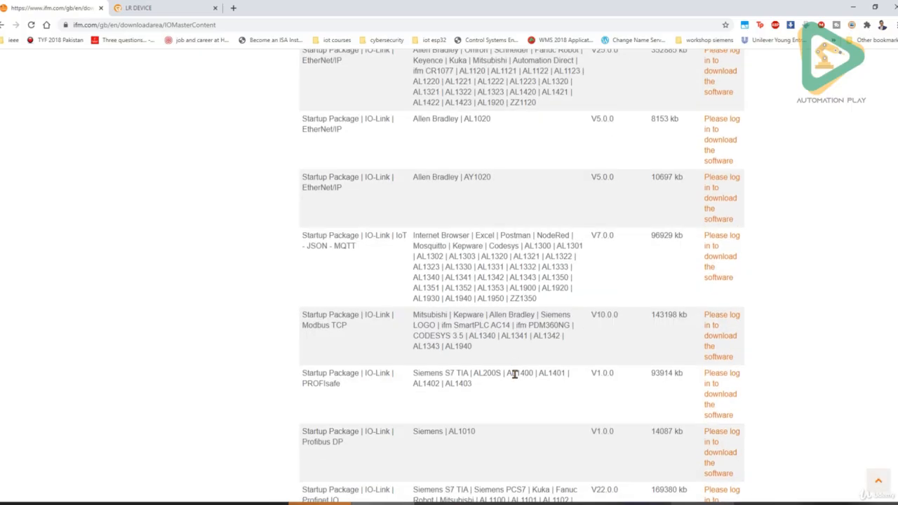
scroll(514, 374, "down", 1)
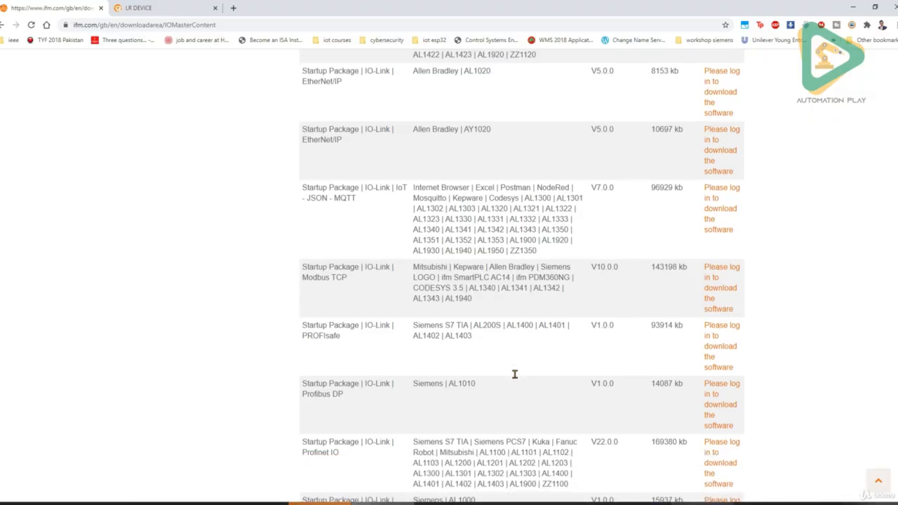
scroll(514, 374, "down", 2)
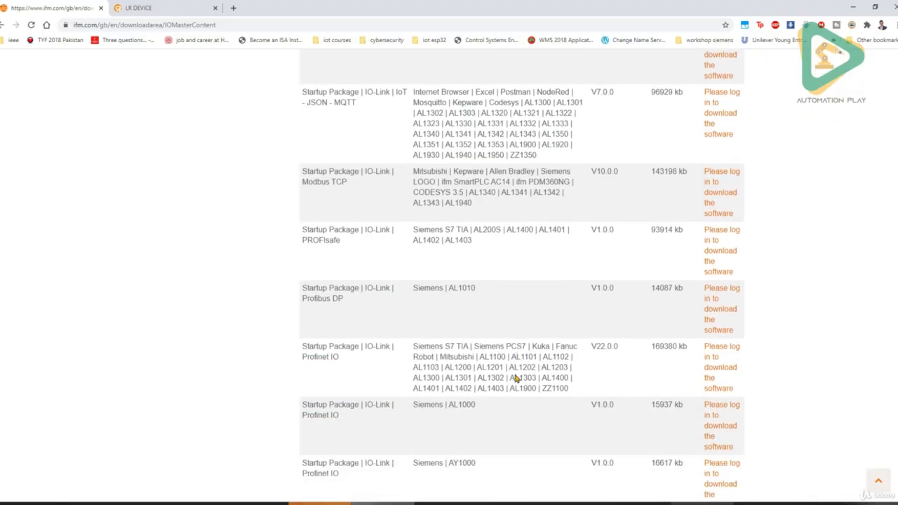
scroll(514, 377, "down", 2)
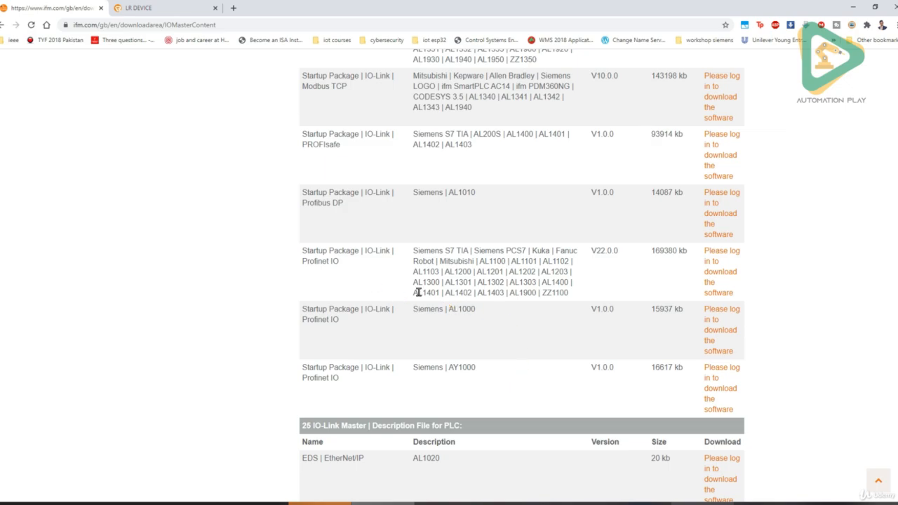
Step: Look through the PLC description file, firmware and configuration tool sections of the ifm download page
scroll(419, 293, "down", 4)
scroll(441, 298, "down", 3)
scroll(440, 298, "up", 18)
scroll(441, 299, "down", 20)
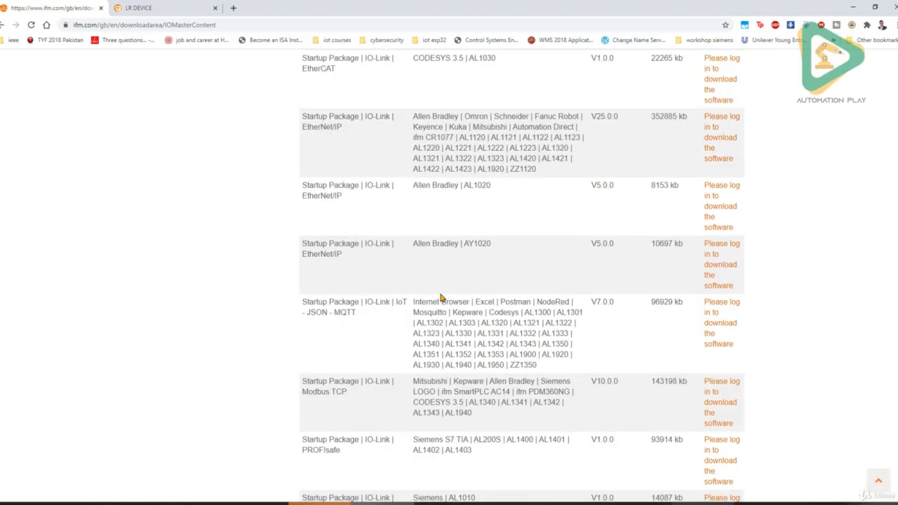
scroll(440, 298, "down", 2)
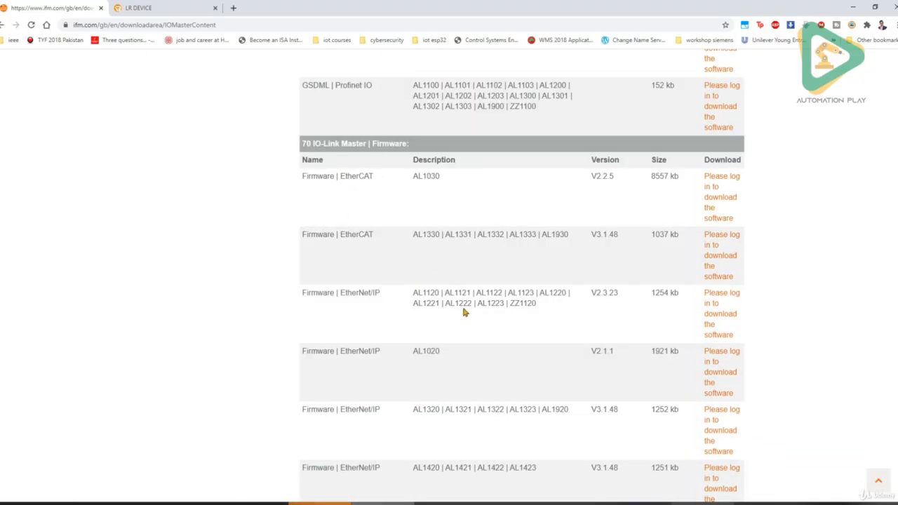
scroll(464, 312, "down", 20)
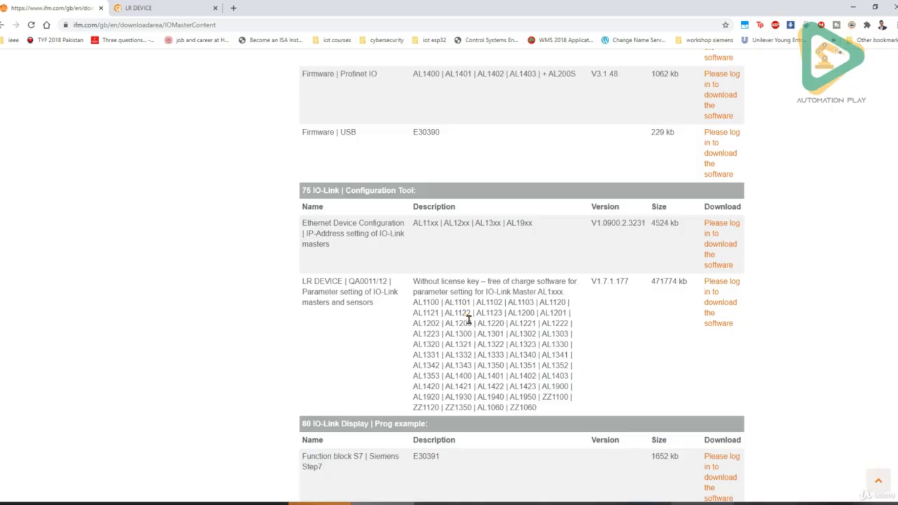
Step: Find the GSDML Profinet IO entry covering the AL1100 among the IO-Link master description files for PLC
scroll(470, 323, "up", 15)
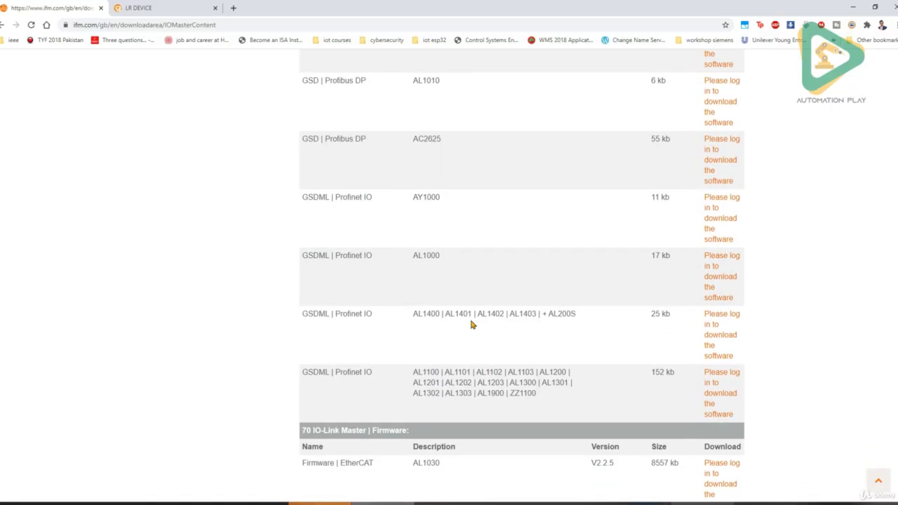
scroll(472, 325, "up", 6)
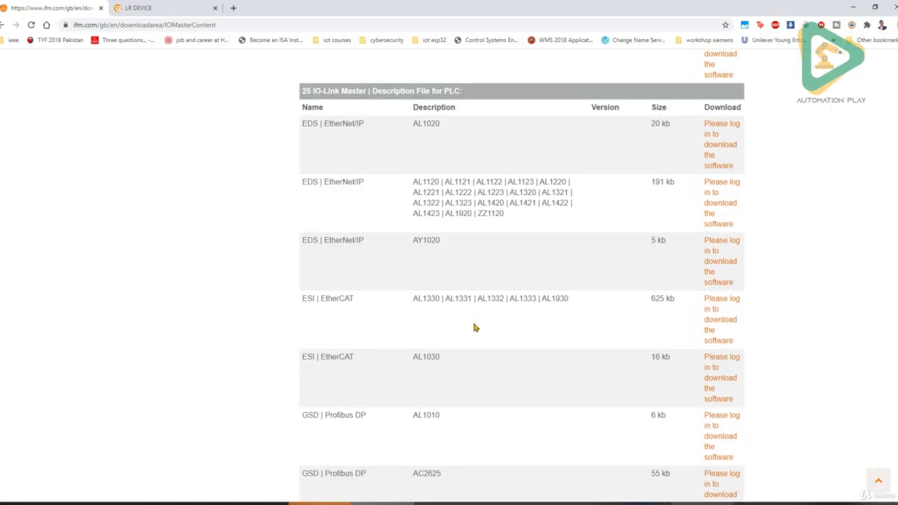
scroll(473, 328, "down", 4)
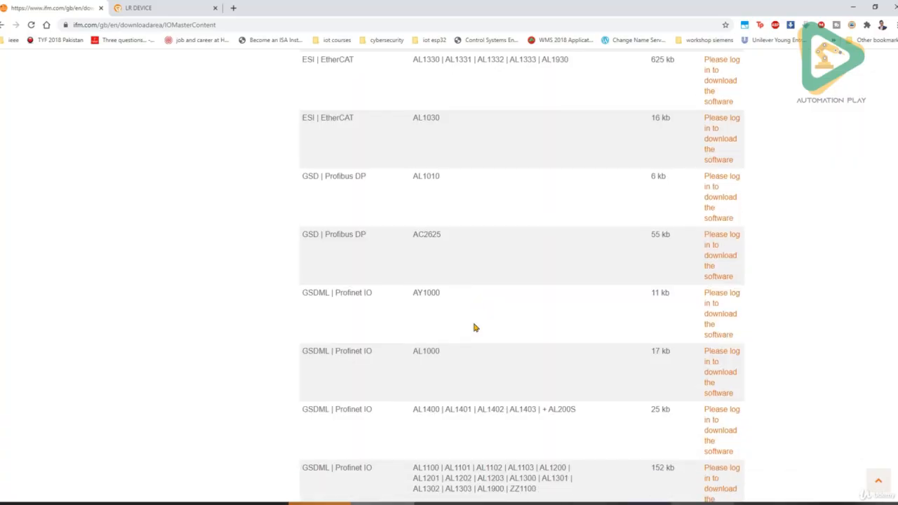
scroll(482, 330, "down", 2)
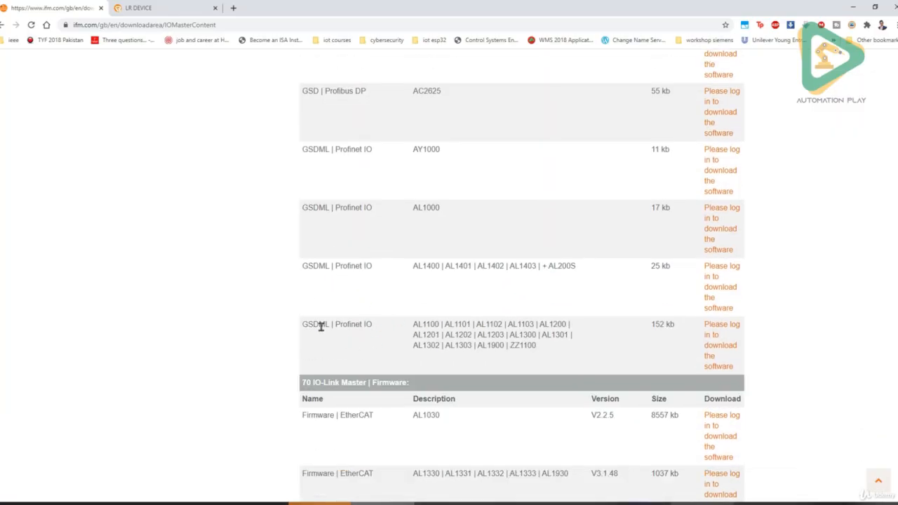
double_click(424, 325)
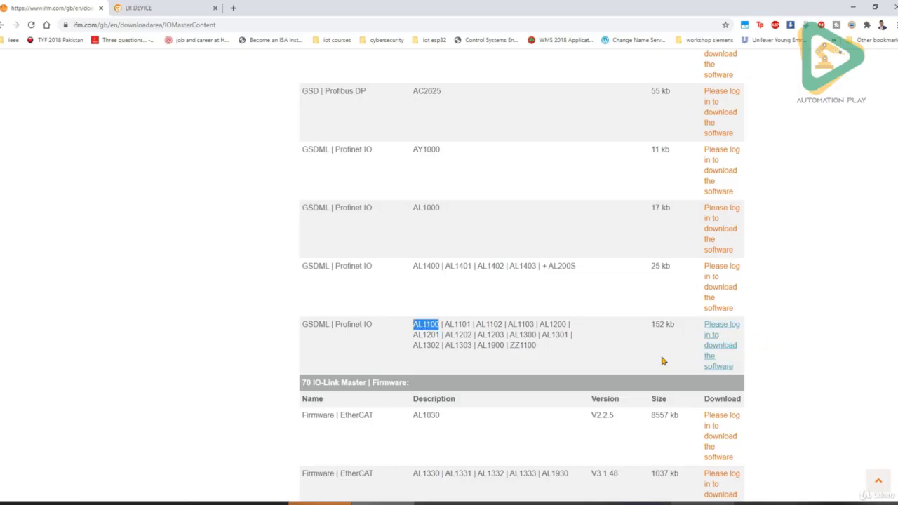
left_click(635, 358)
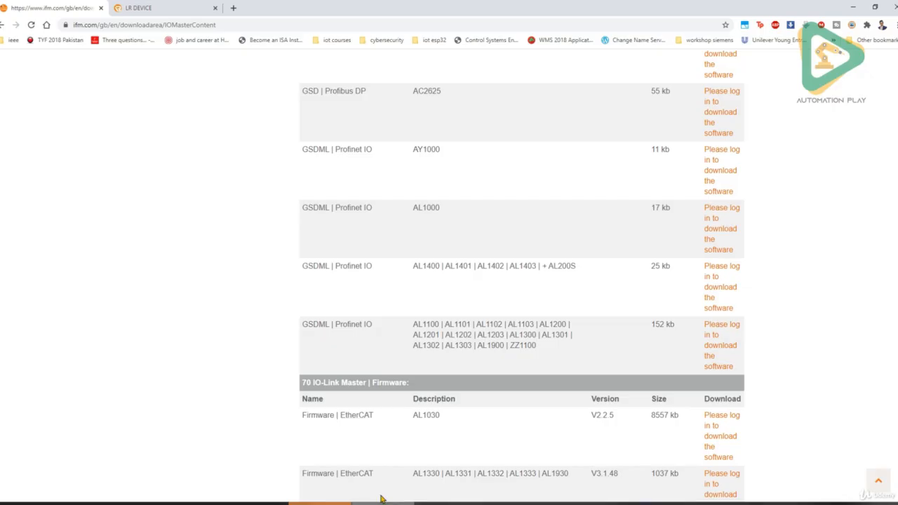
Step: Switch to TIA Portal, create a new project with the default name Project1 and open its project view
left_click(321, 504)
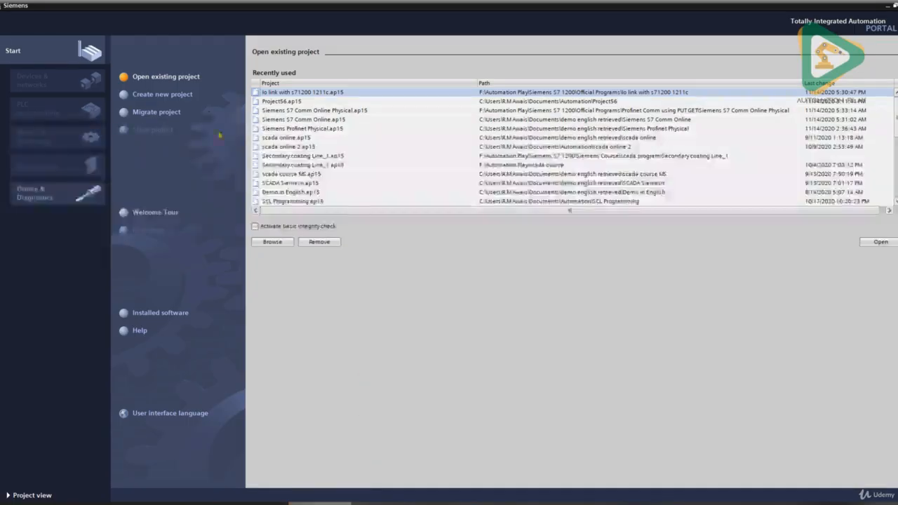
left_click(182, 98)
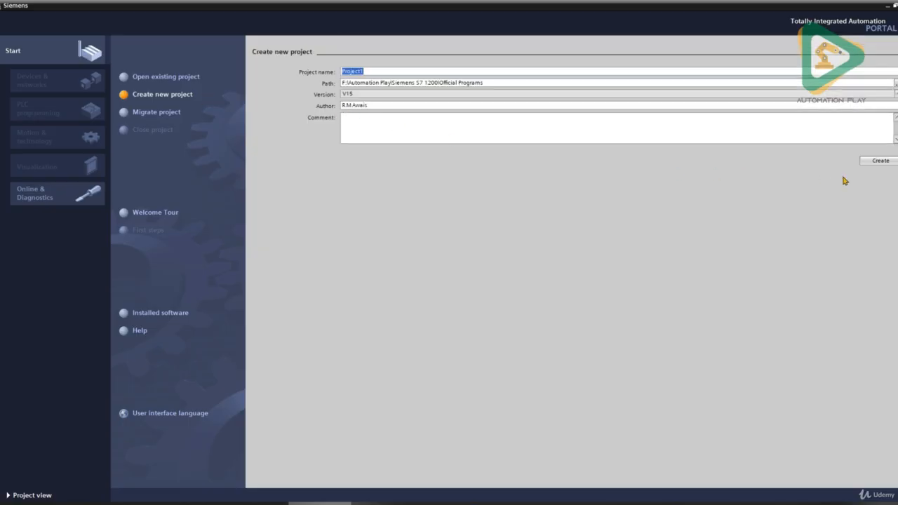
left_click(885, 163)
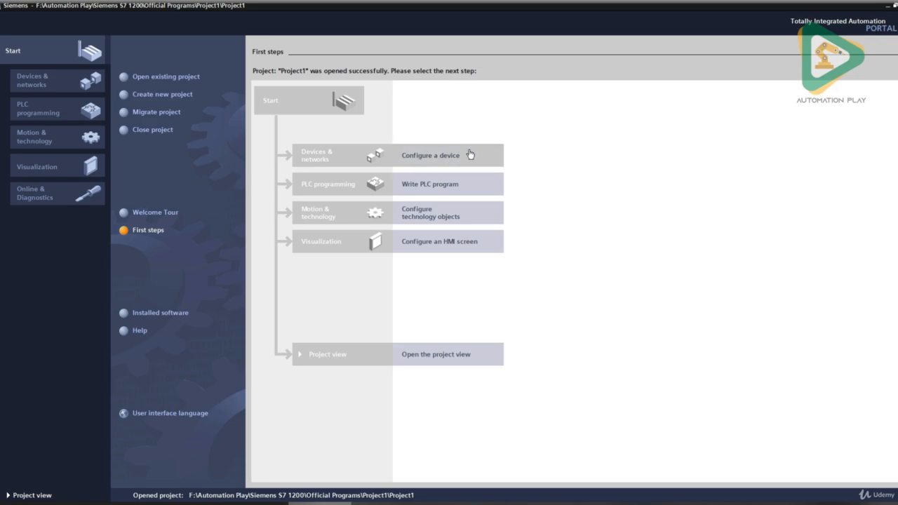
left_click(421, 358)
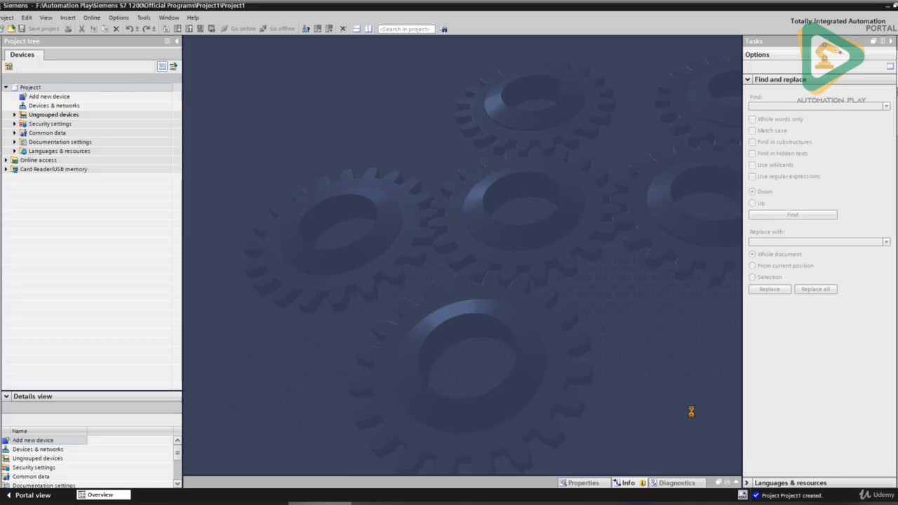
Step: Add a SIMATIC S7-1200 CPU 1211C DC/DC/DC, article 6ES7 211-1AE31-0XB0, to the project's network view and collapse the Controllers catalogue
left_click(77, 106)
double_click(77, 106)
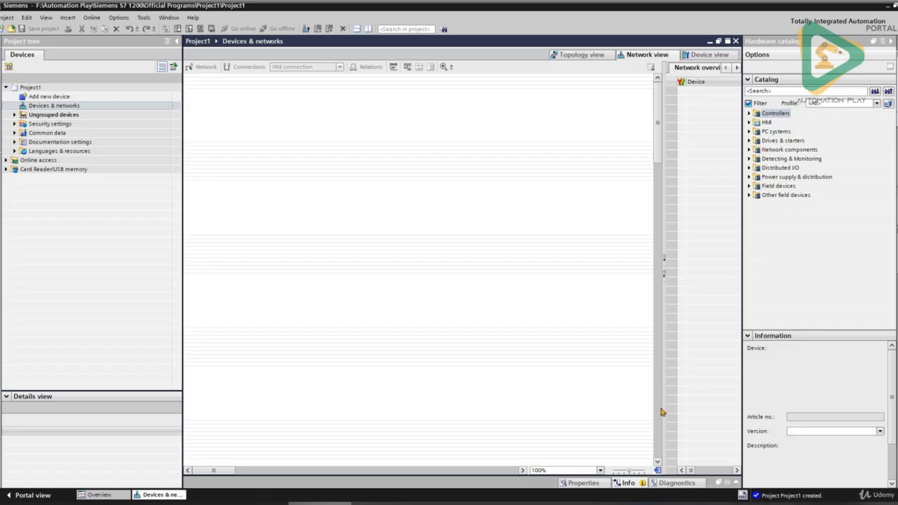
left_click(749, 114)
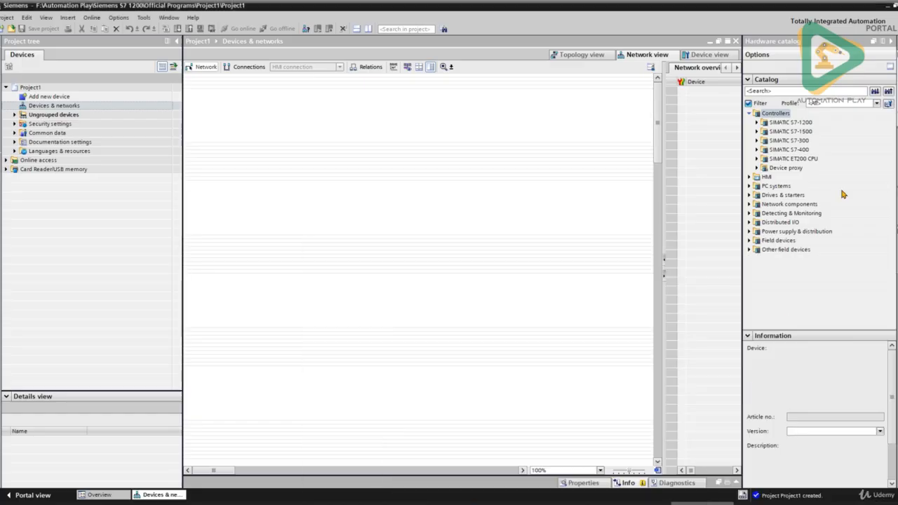
left_click(757, 122)
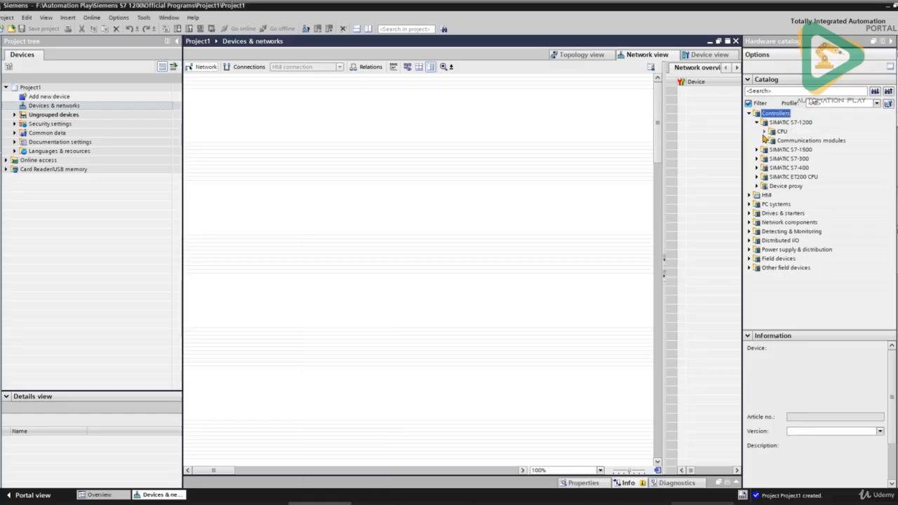
left_click(764, 132)
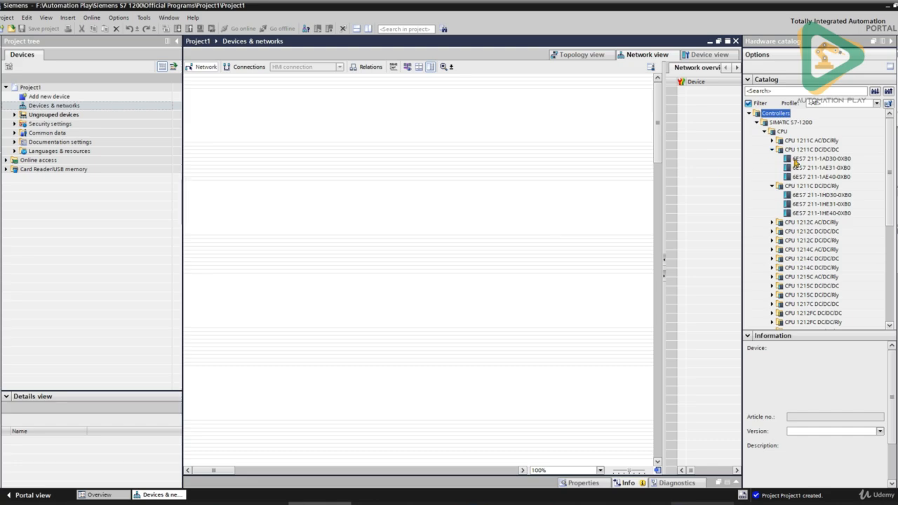
left_click(773, 186)
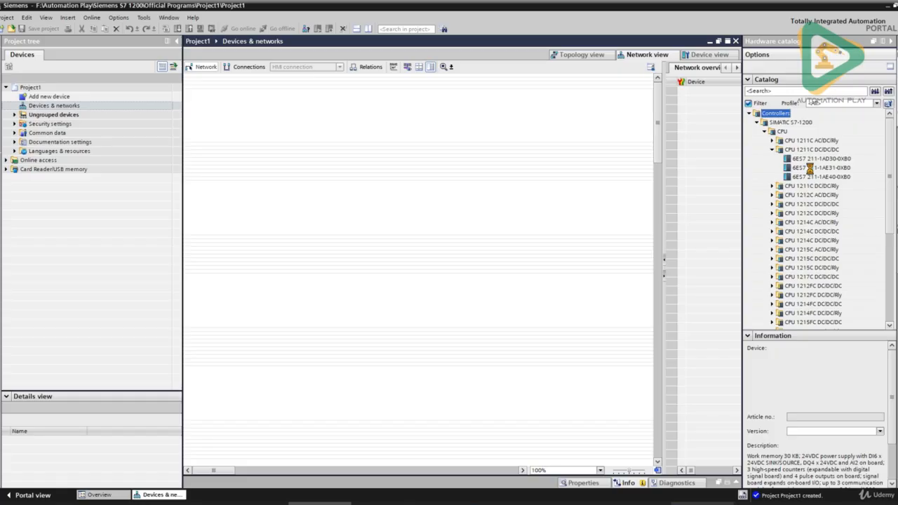
left_click(811, 168)
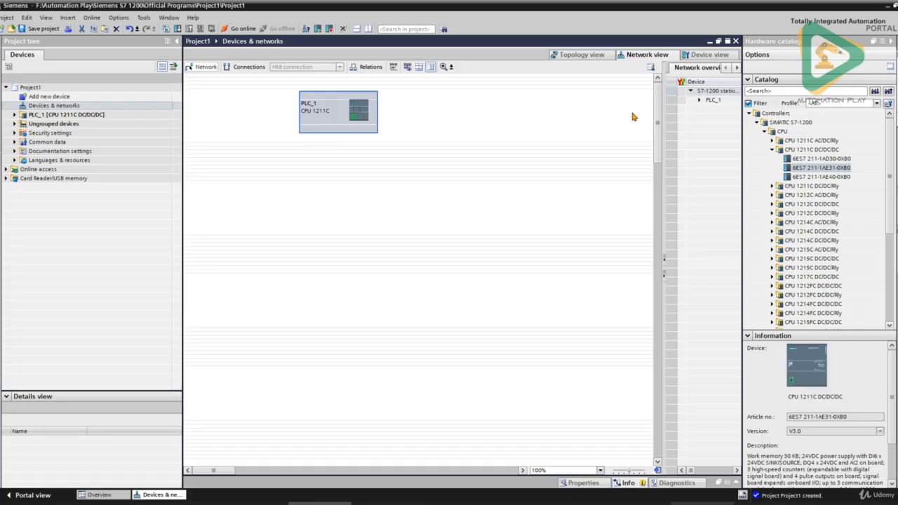
left_click(758, 124)
left_click(759, 124)
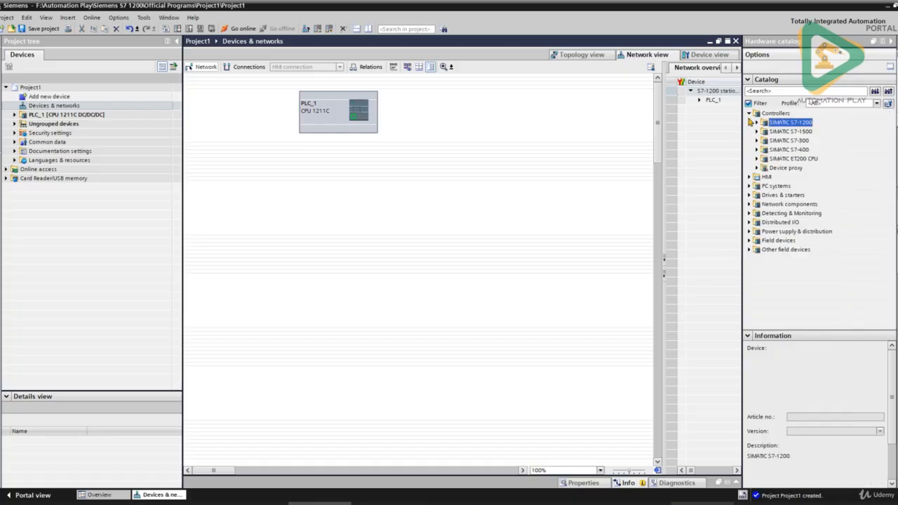
left_click(748, 113)
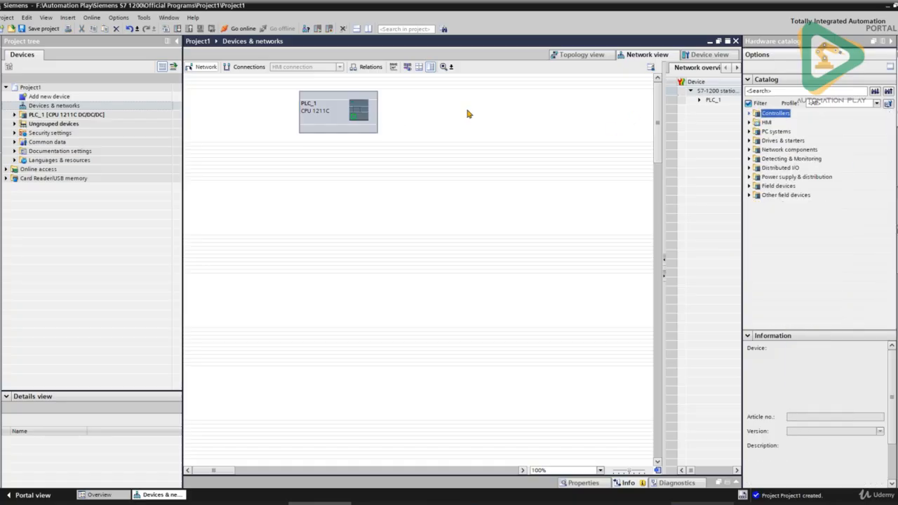
Step: Open the management of general station description files and set its source path to the IO Link folder GSDML_Profinet_AL110x_AL120x_AL130x_AL190x
left_click(120, 17)
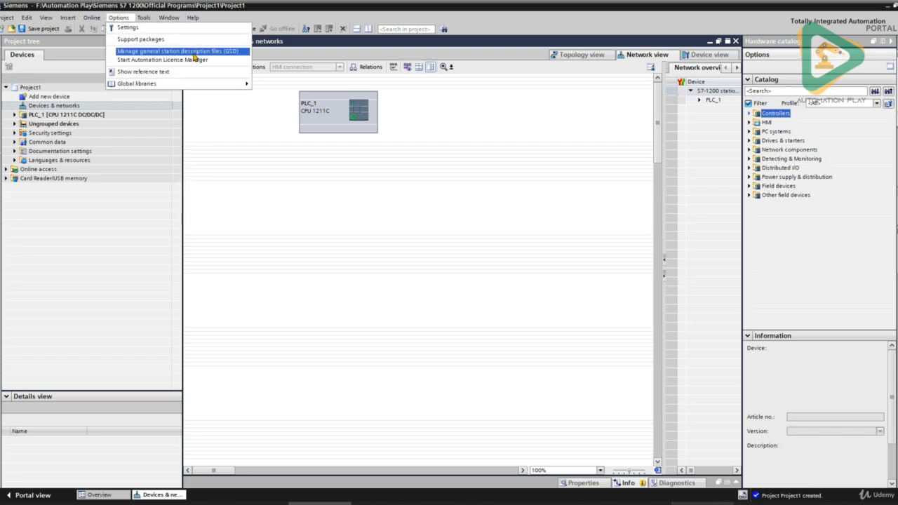
left_click(226, 58)
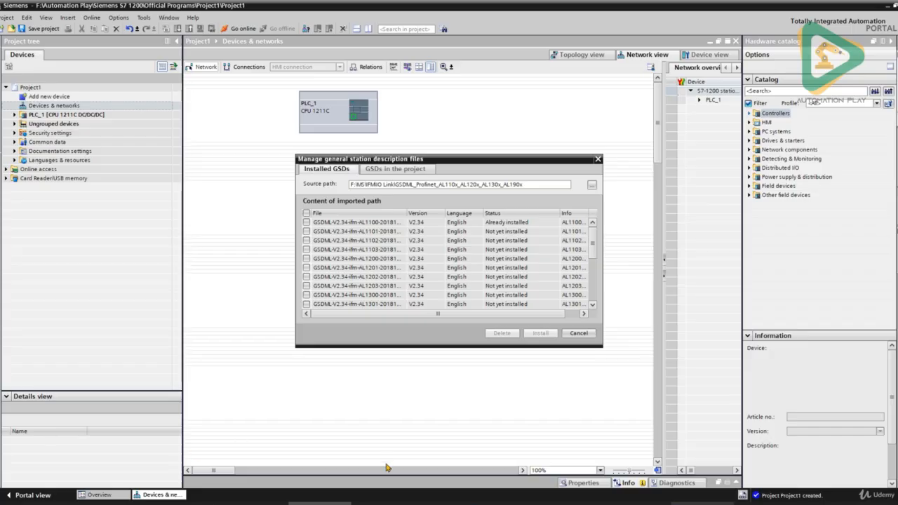
left_click(384, 504)
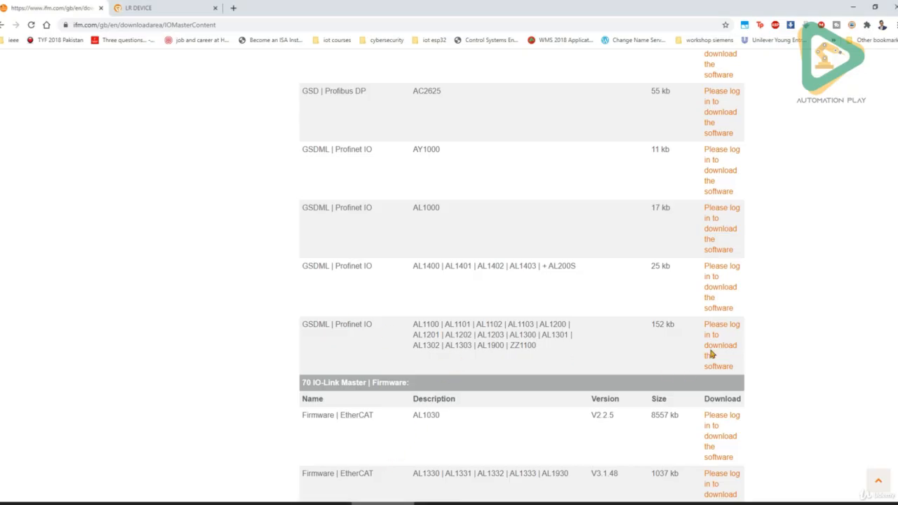
left_click(384, 504)
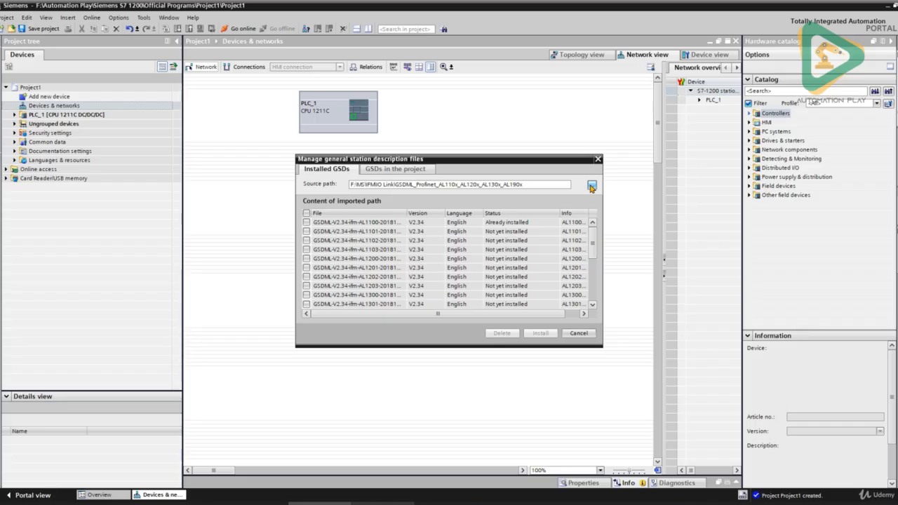
left_click(592, 187)
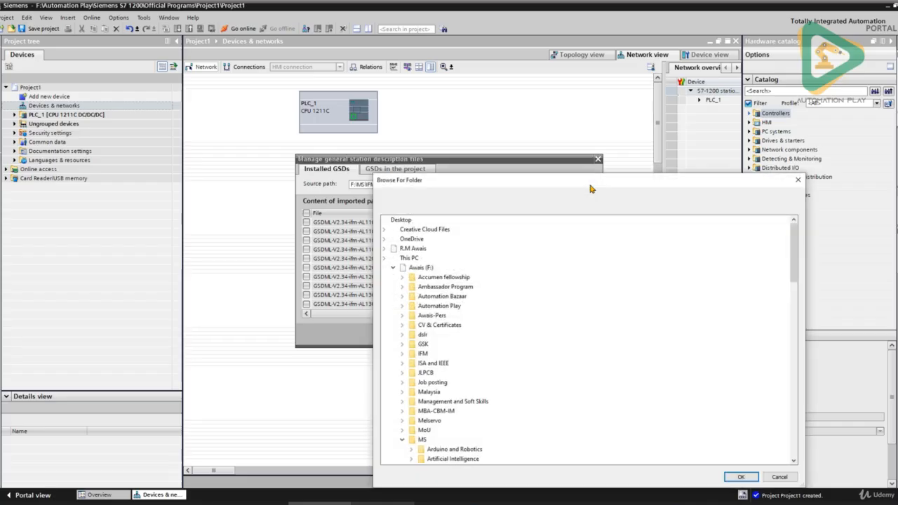
scroll(474, 366, "down", 1)
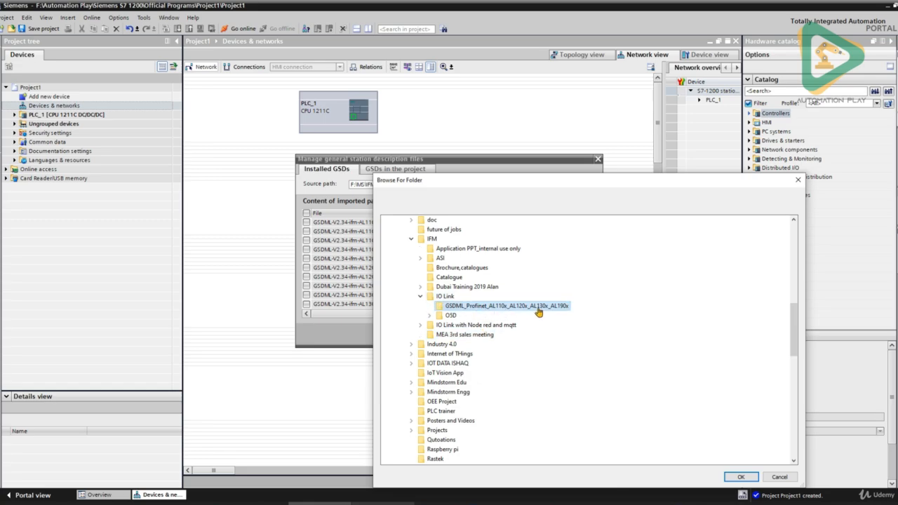
left_click(741, 479)
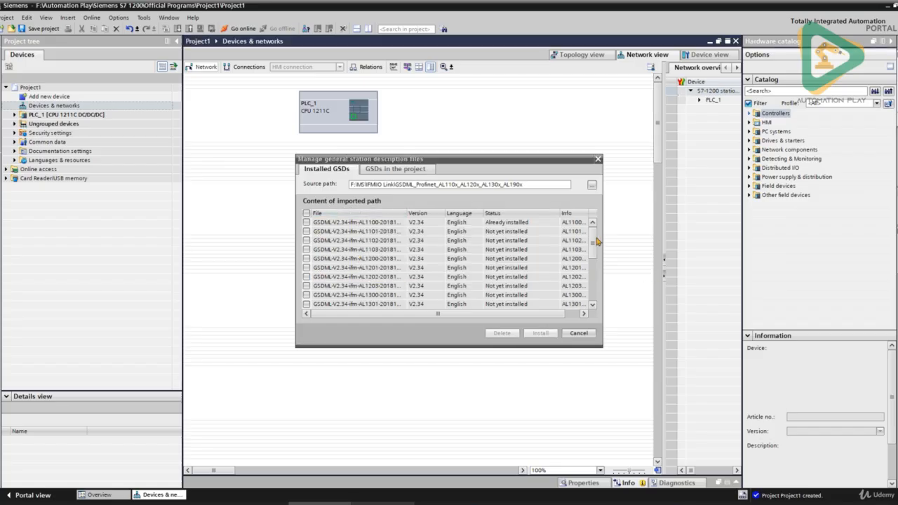
Step: Mark the AL1100 GSDML V2.34 file among the imported description files and close the dialog without installing it
left_click_drag(593, 240, 596, 219)
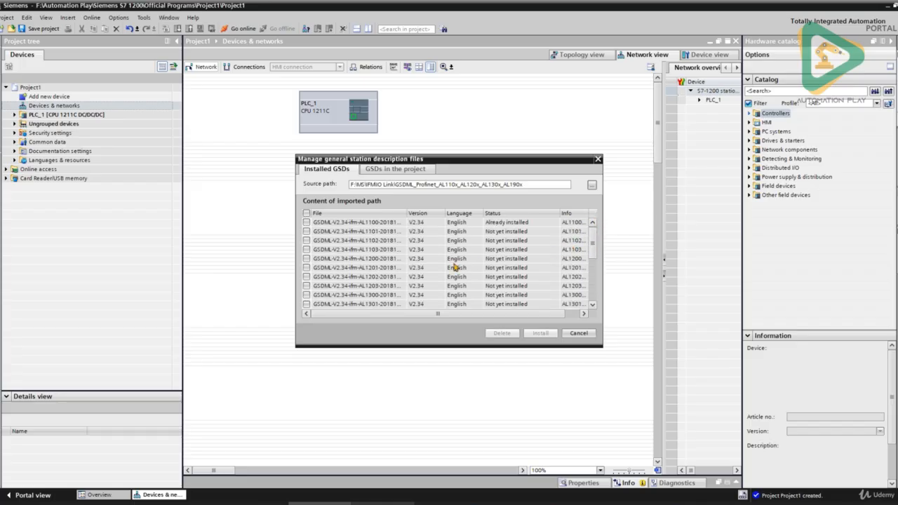
left_click(307, 223)
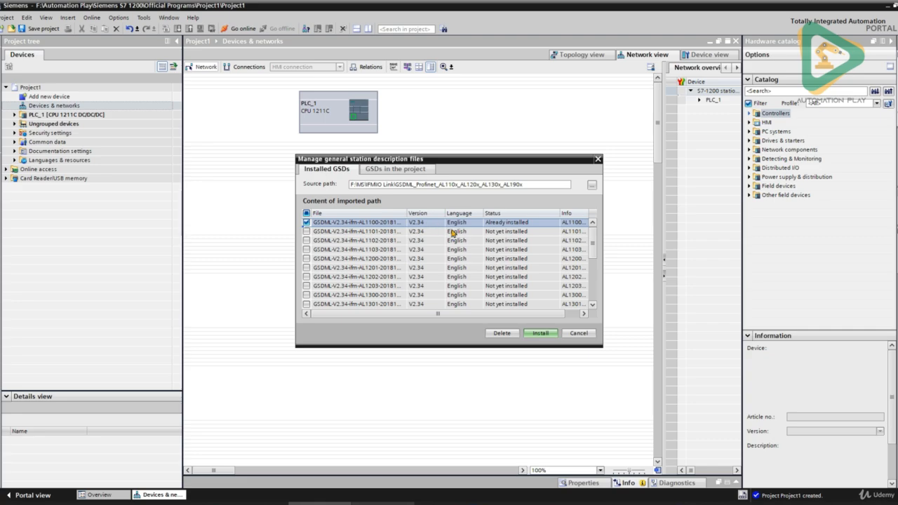
left_click(577, 334)
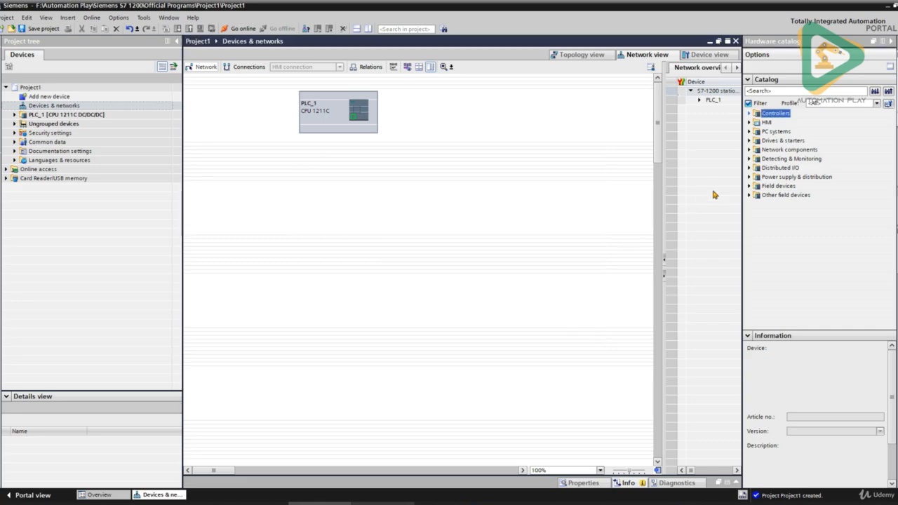
Step: Add the ifm electronic AL1100 from the PROFINET IO I/O field devices to the network view beside PLC_1
left_click(751, 197)
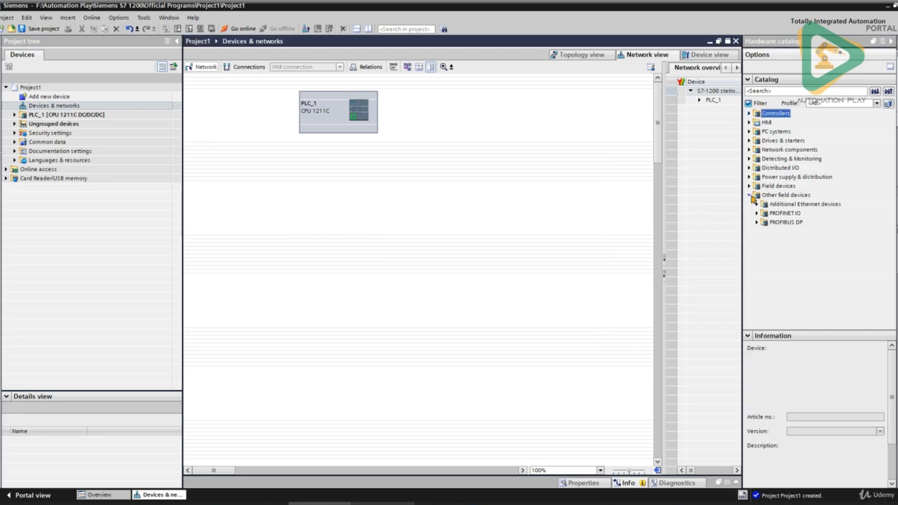
left_click(757, 213)
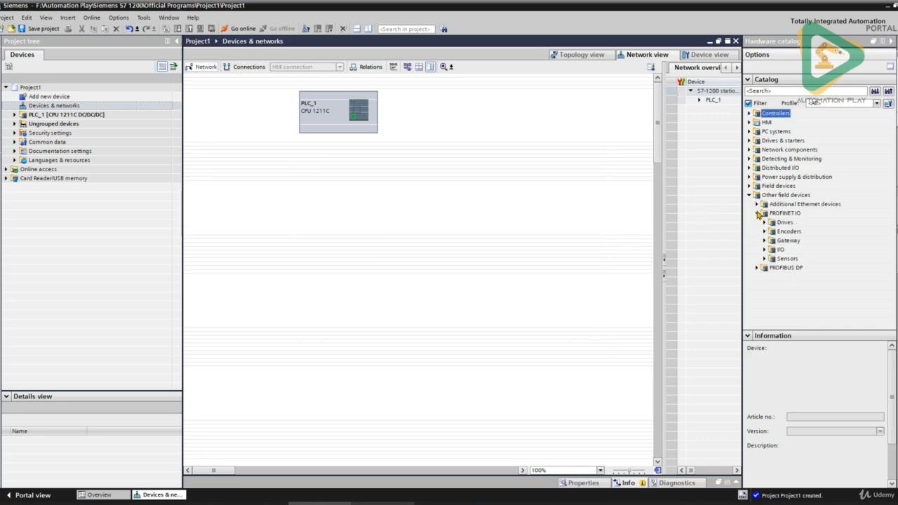
left_click(765, 250)
left_click(772, 259)
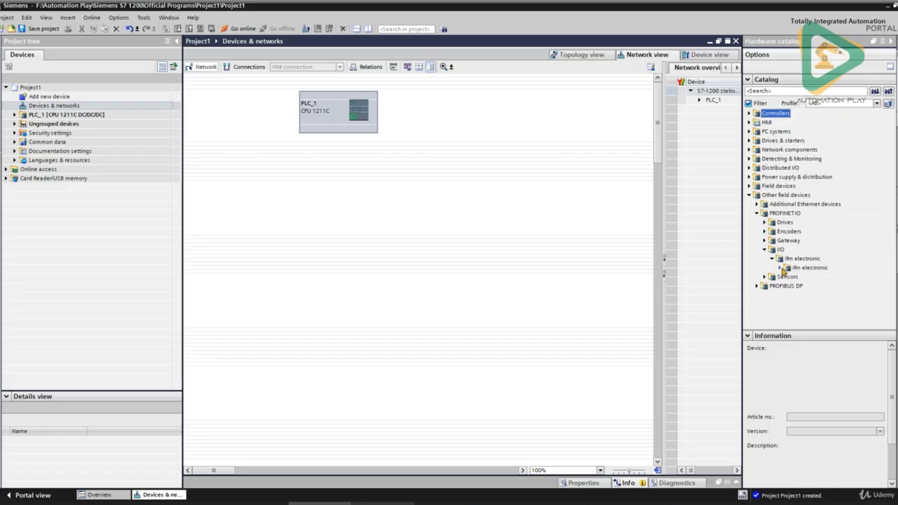
left_click(780, 267)
left_click(810, 277)
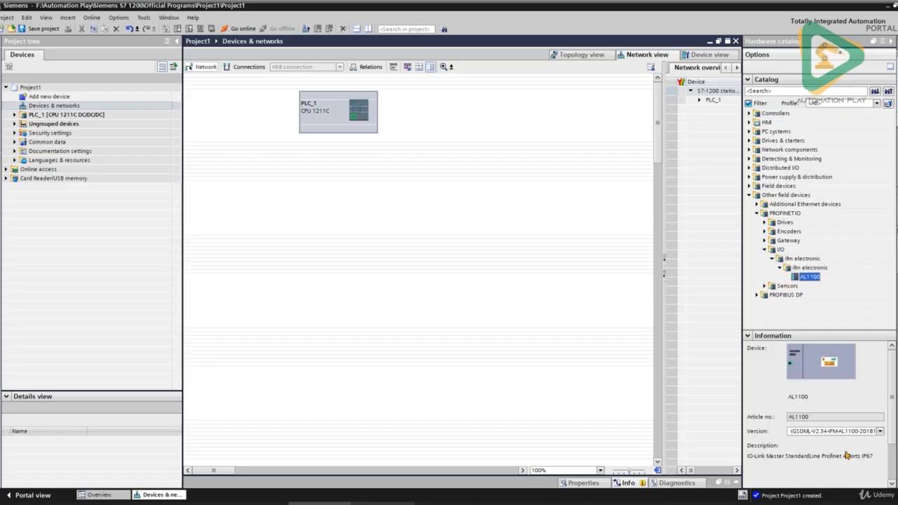
left_click_drag(811, 271, 465, 116)
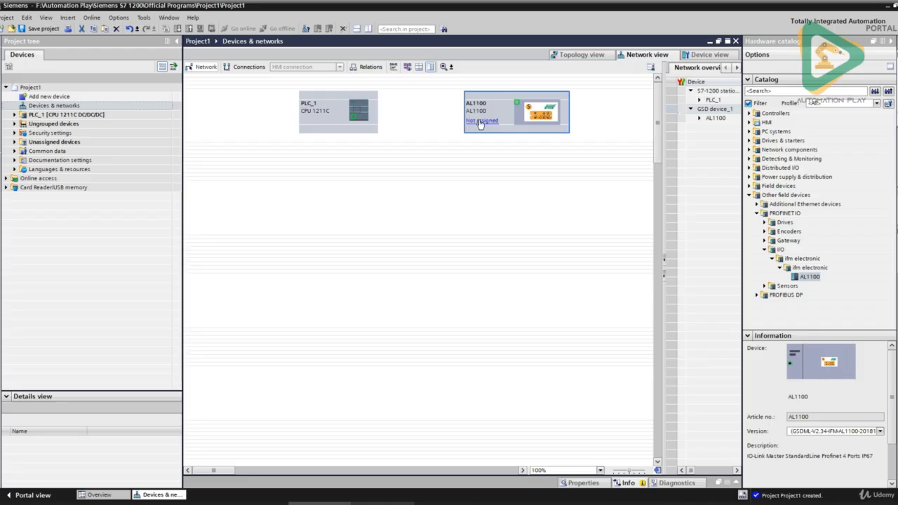
Step: Assign the AL1100 to the IO controller PLC_1.PROFINET interface_1
left_click(480, 121)
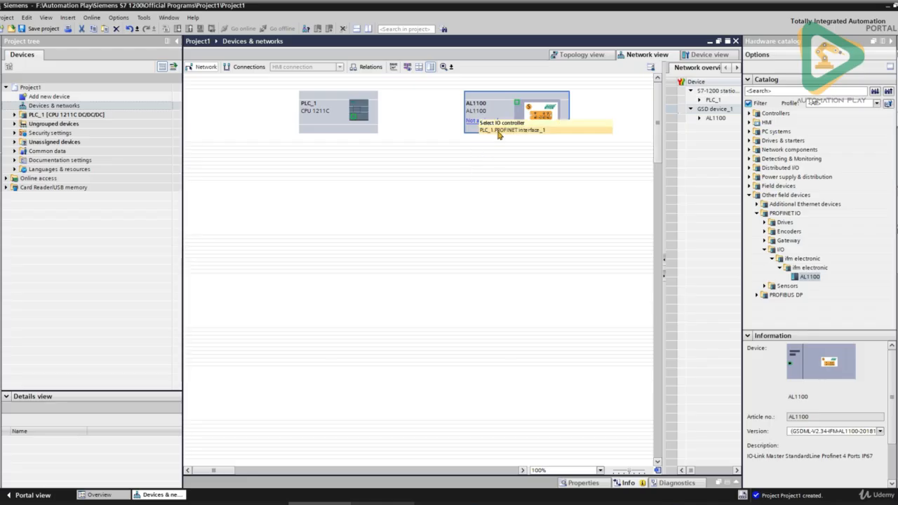